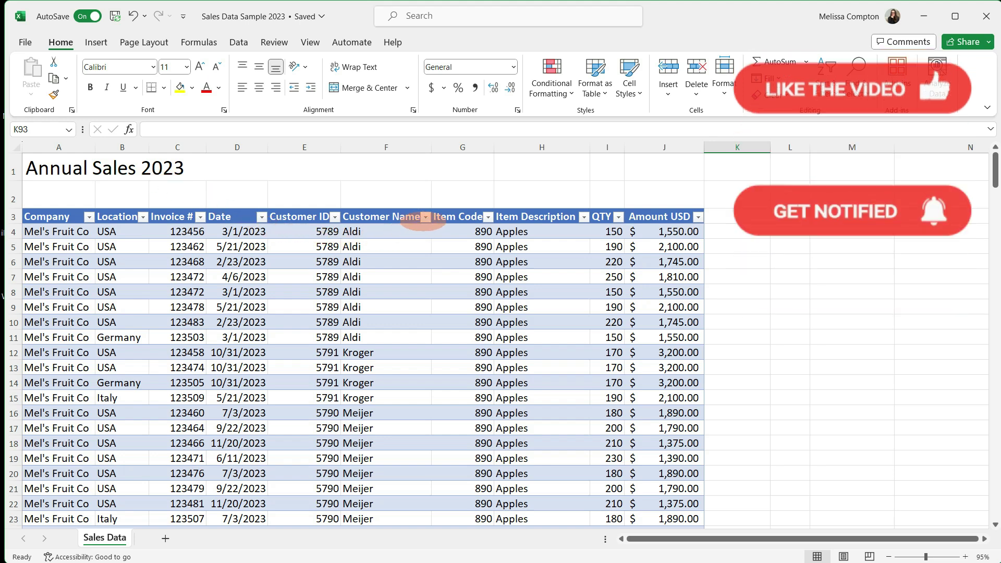
Check the Customer Name filter list without filtering, leaving the cursor inside the sales table.
left_click(426, 216)
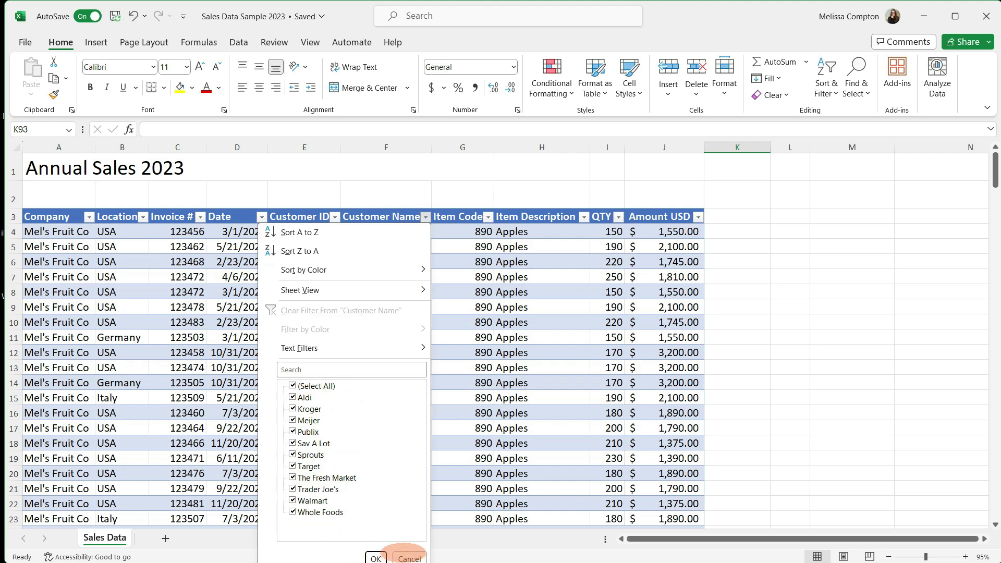
left_click(409, 558)
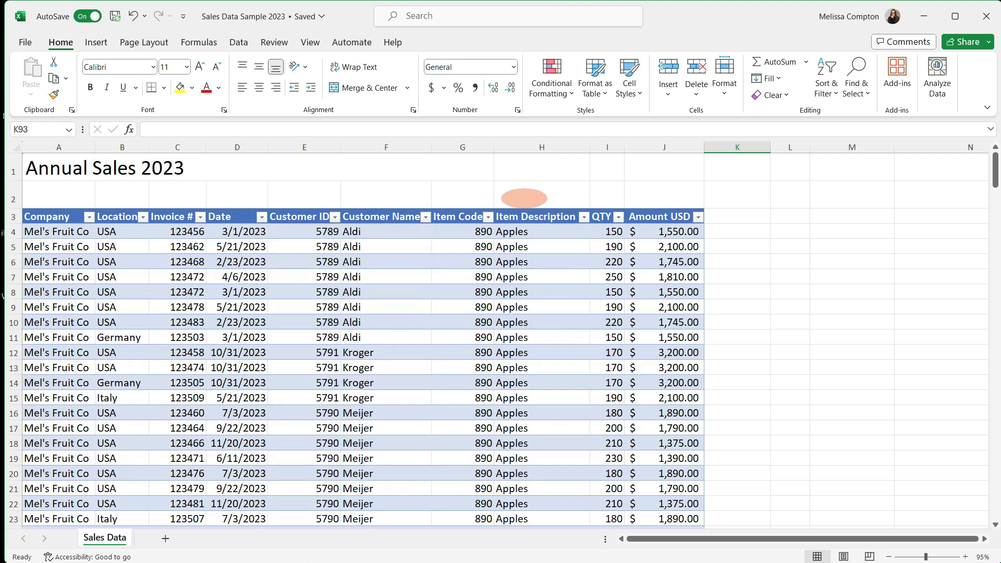
left_click(381, 231)
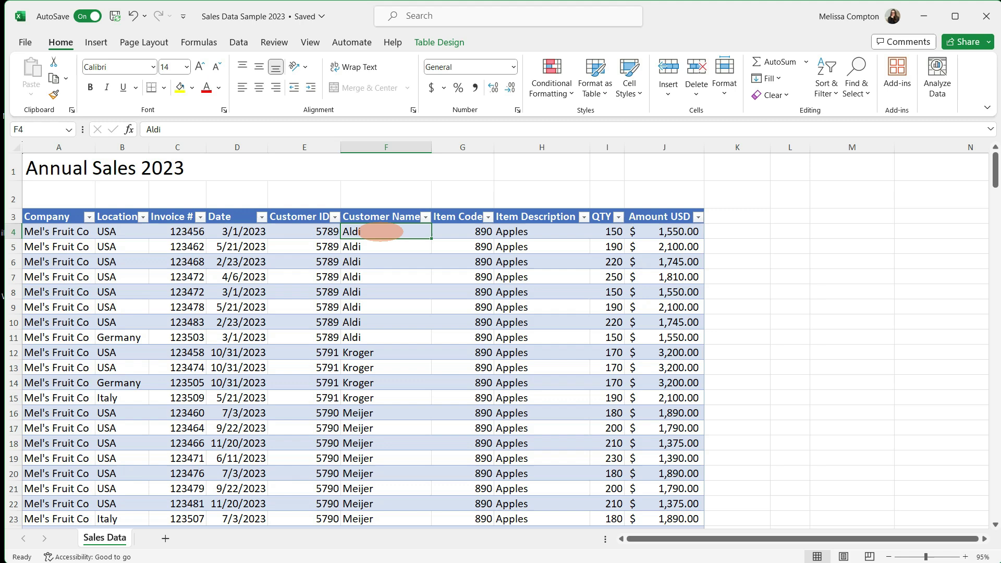
Insert slicers for the Location, Customer Name and Item Description columns.
left_click(96, 42)
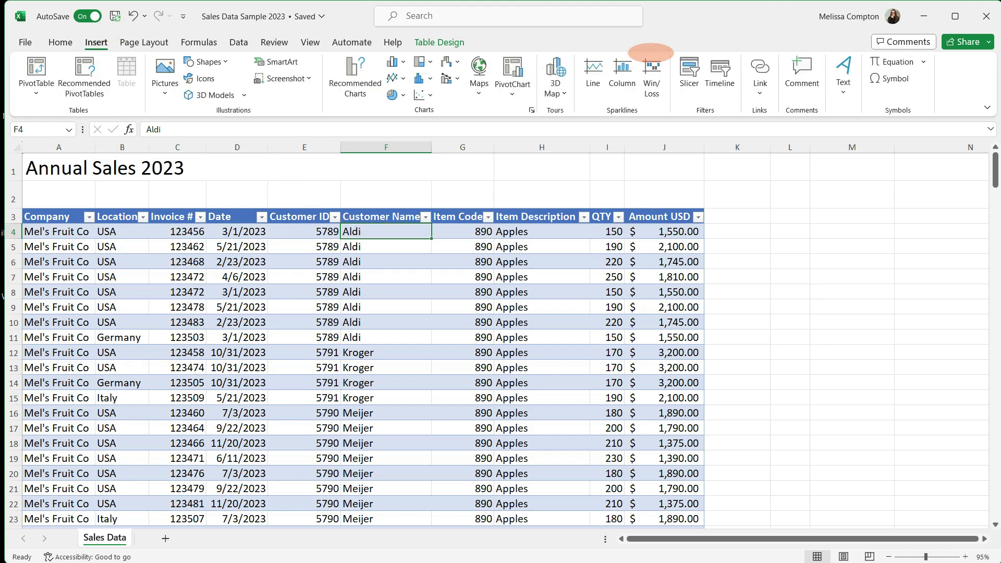
left_click(689, 68)
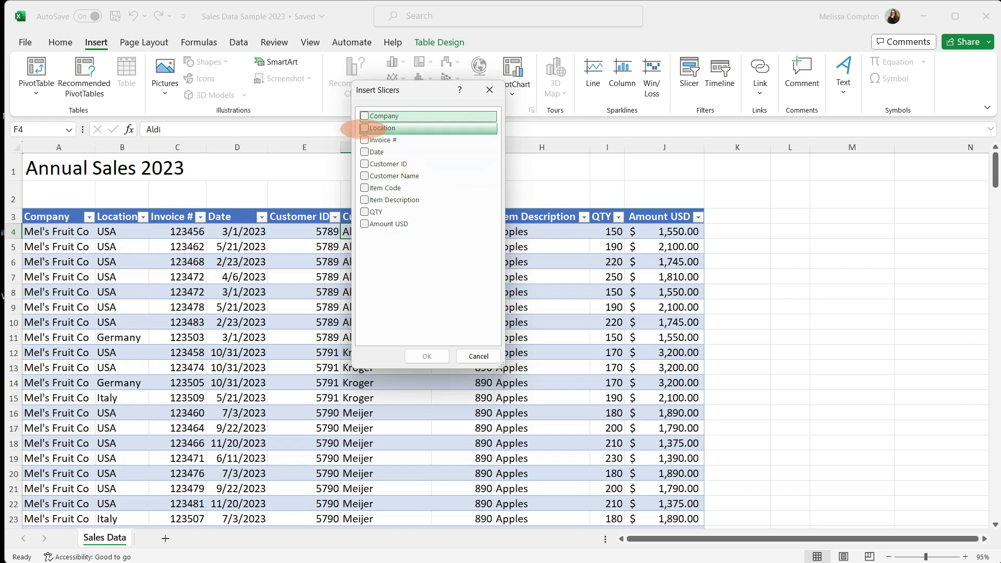
left_click(364, 128)
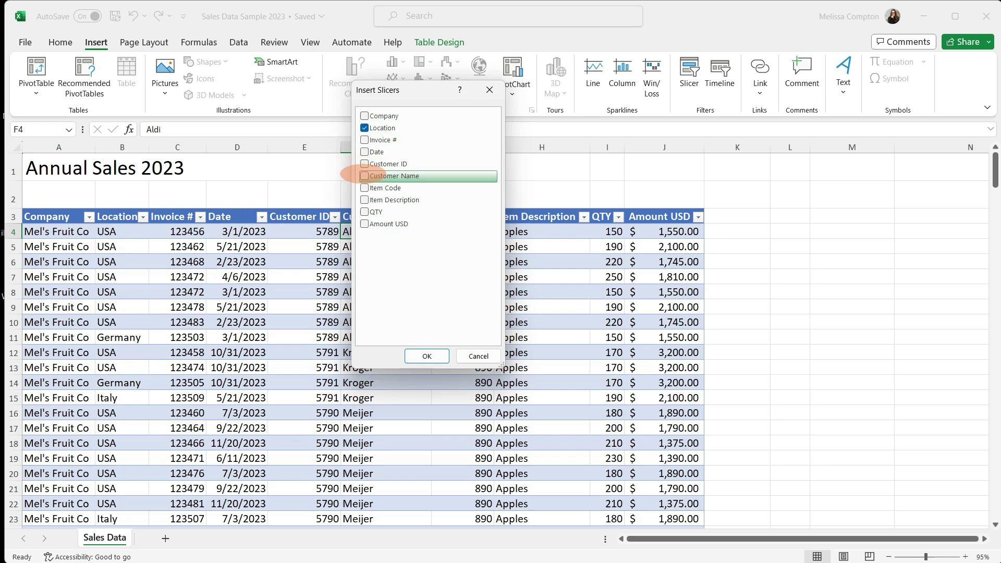
left_click(364, 176)
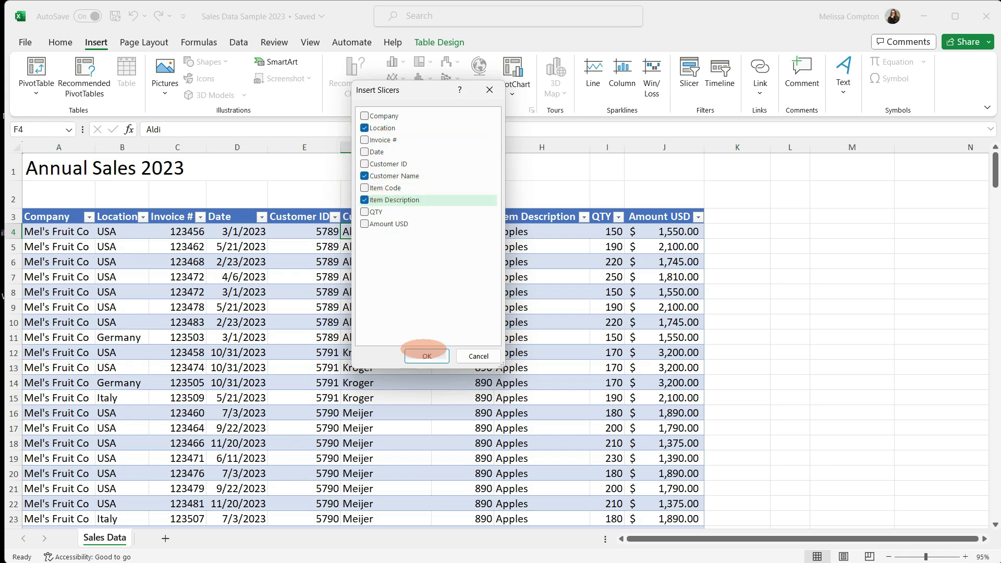
left_click(427, 356)
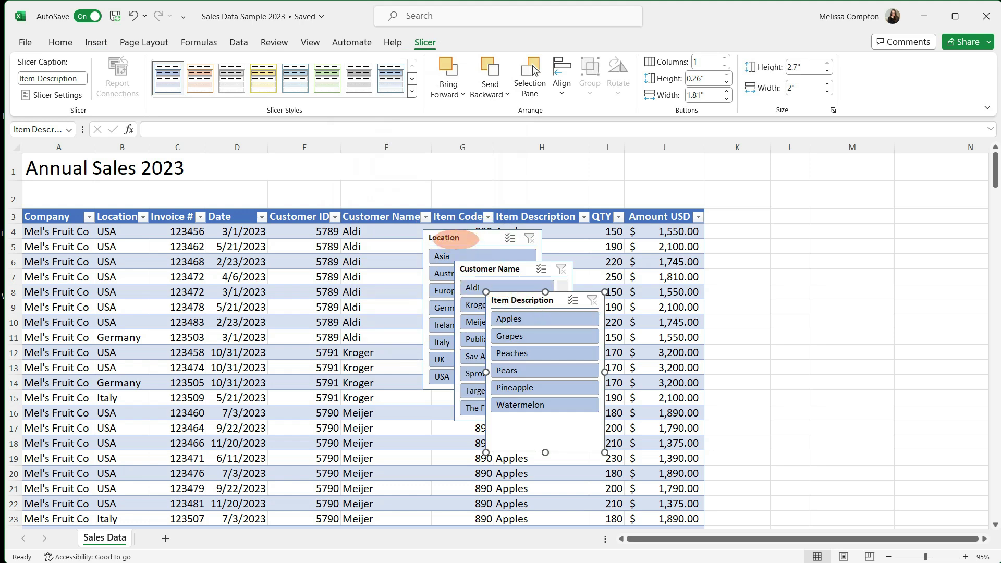
Place the Location and Customer Name slicers side by side near column K, Item Description below.
left_click_drag(451, 238, 741, 188)
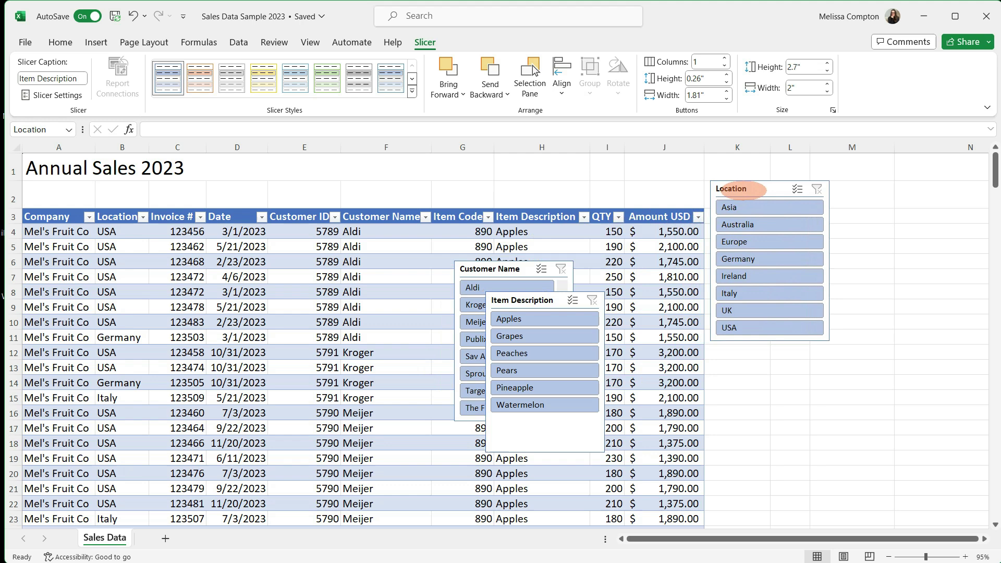
left_click_drag(490, 268, 877, 189)
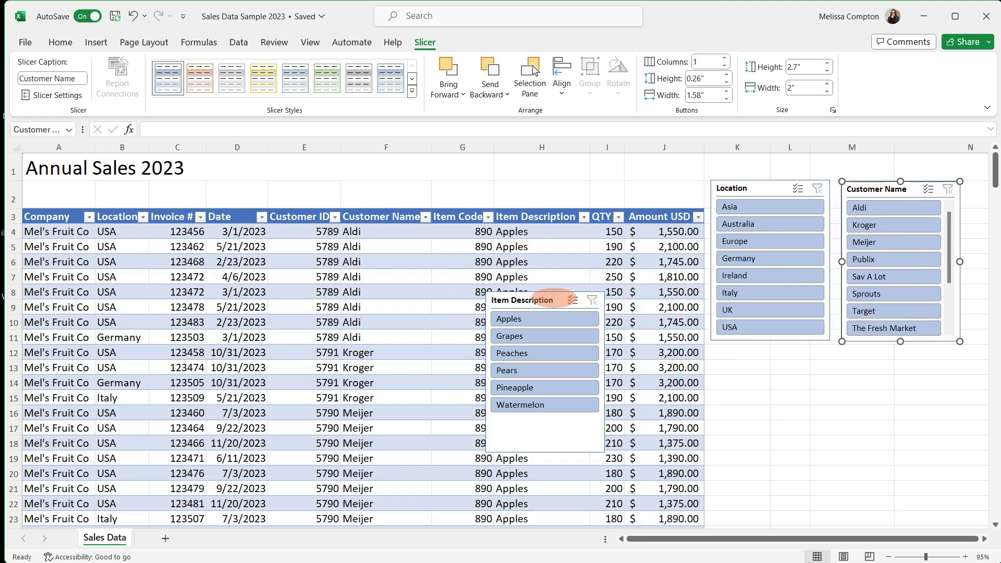
left_click_drag(545, 306, 829, 366)
left_click(746, 188)
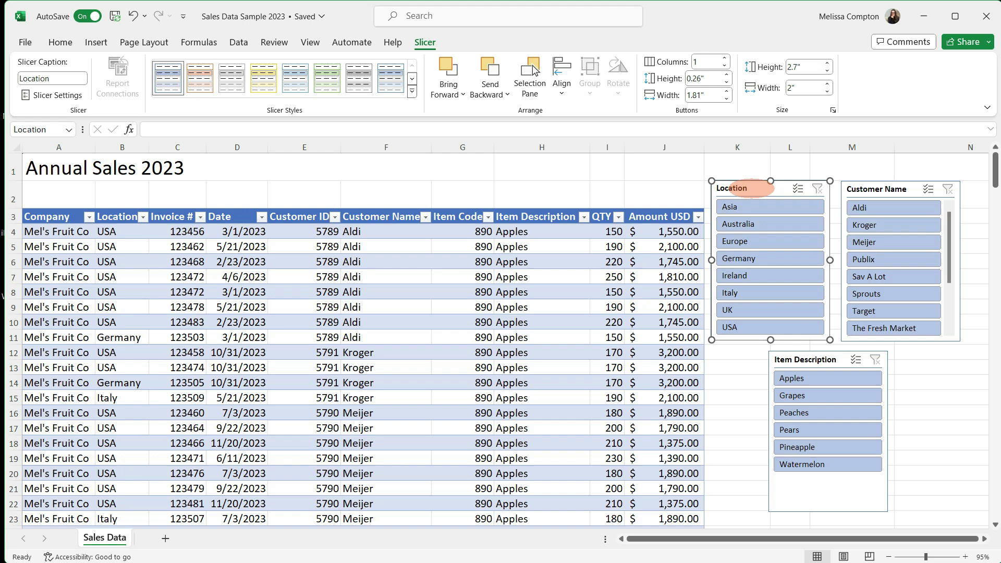
right_click(751, 188)
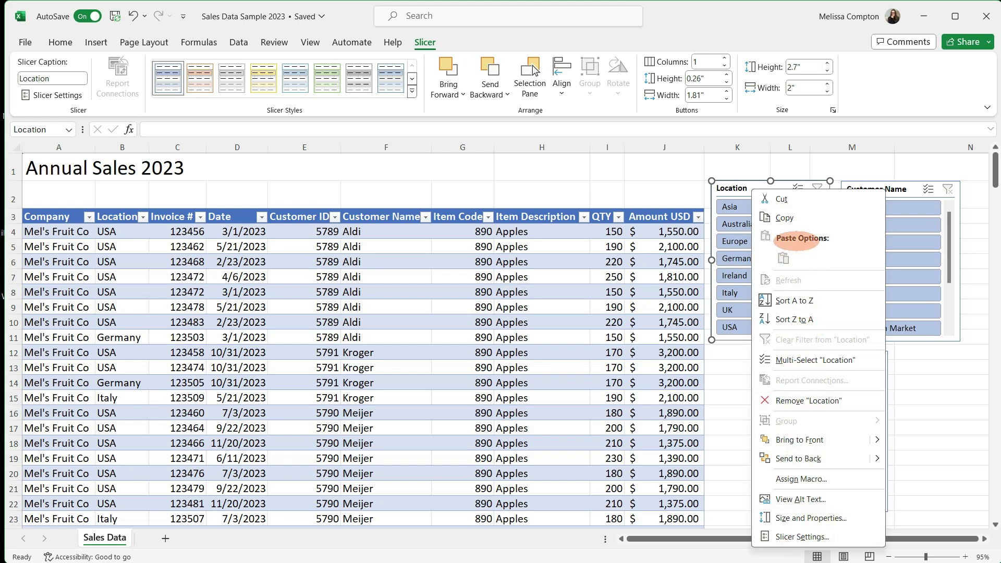
left_click(688, 175)
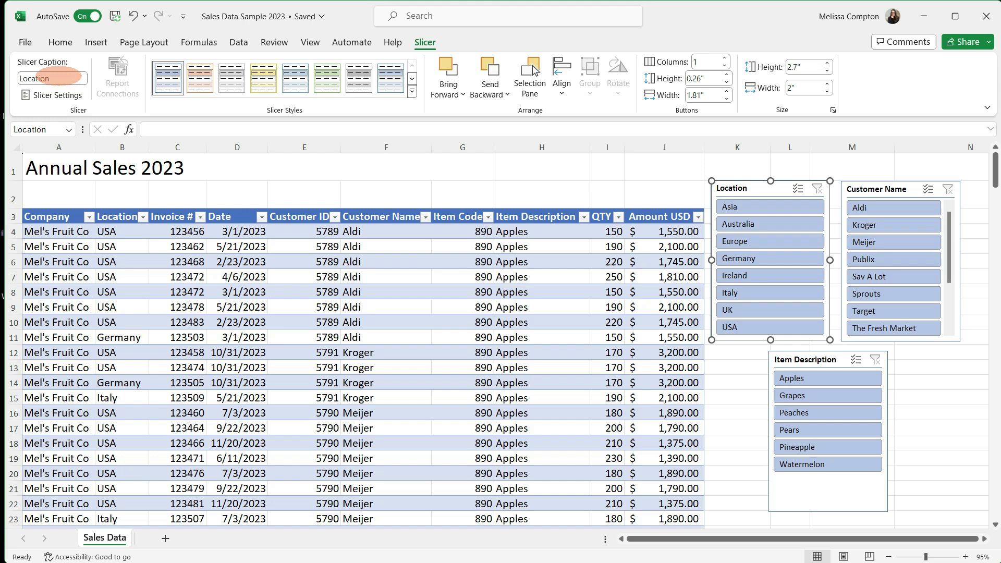
left_click(50, 95)
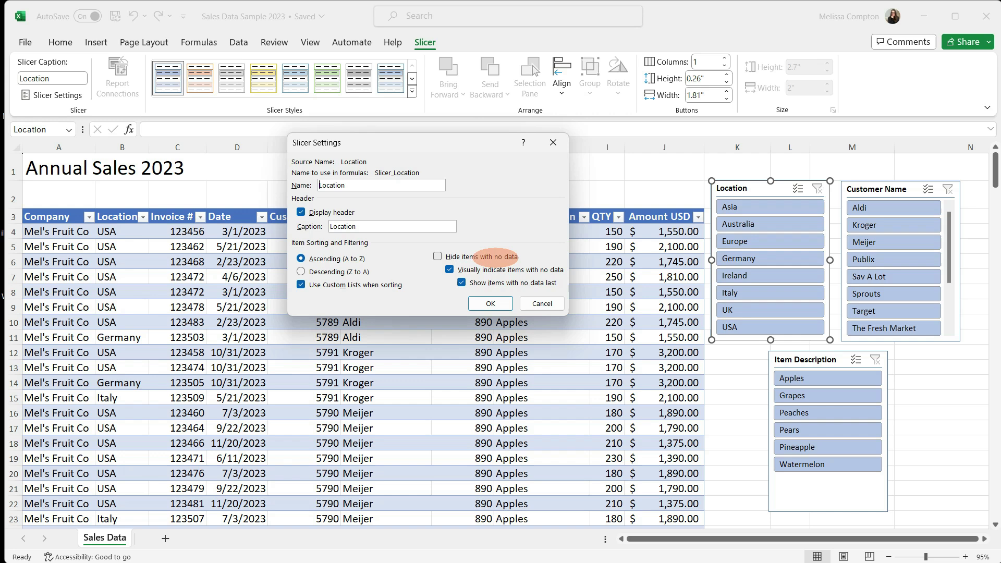
left_click(491, 304)
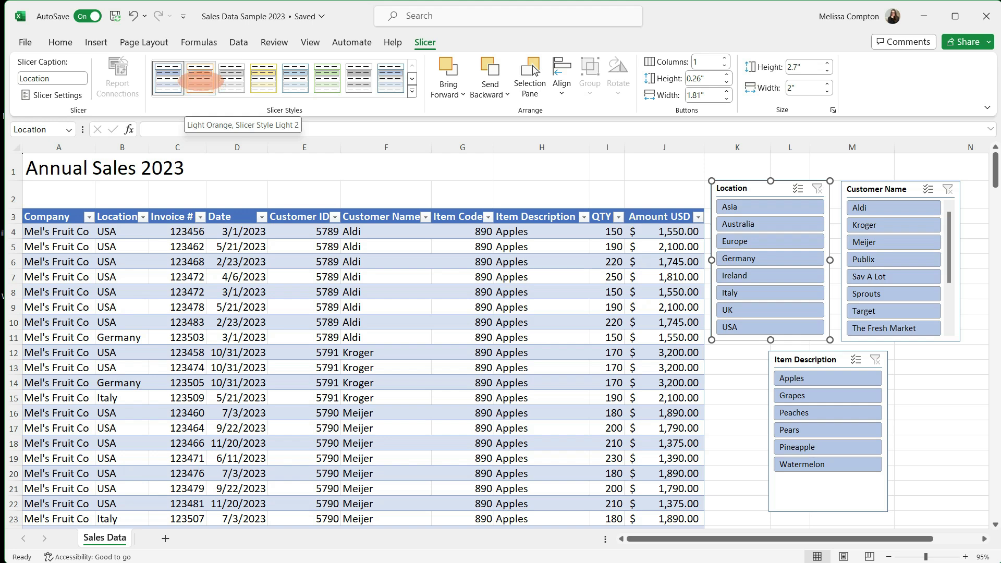
left_click(201, 85)
left_click(876, 189)
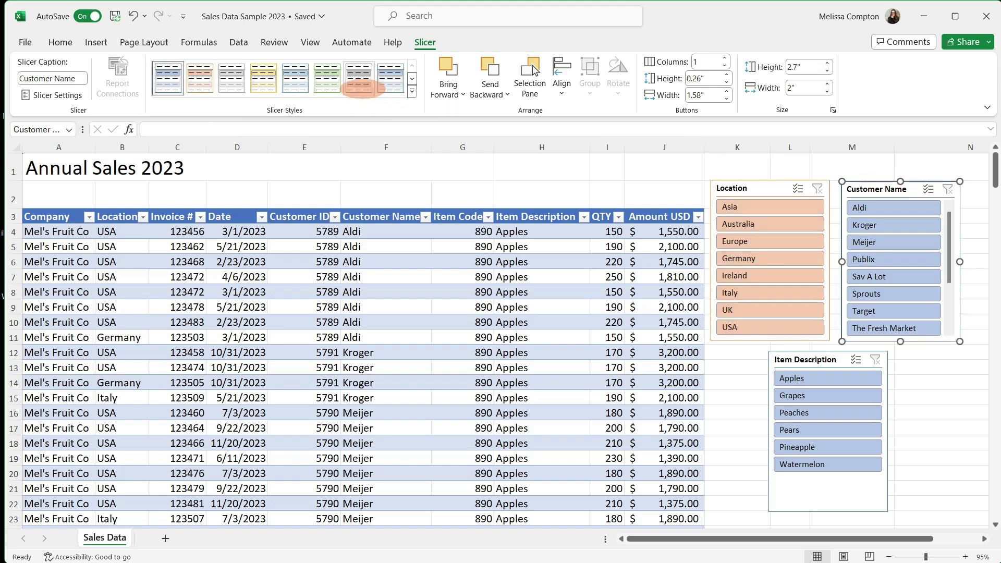
left_click(264, 79)
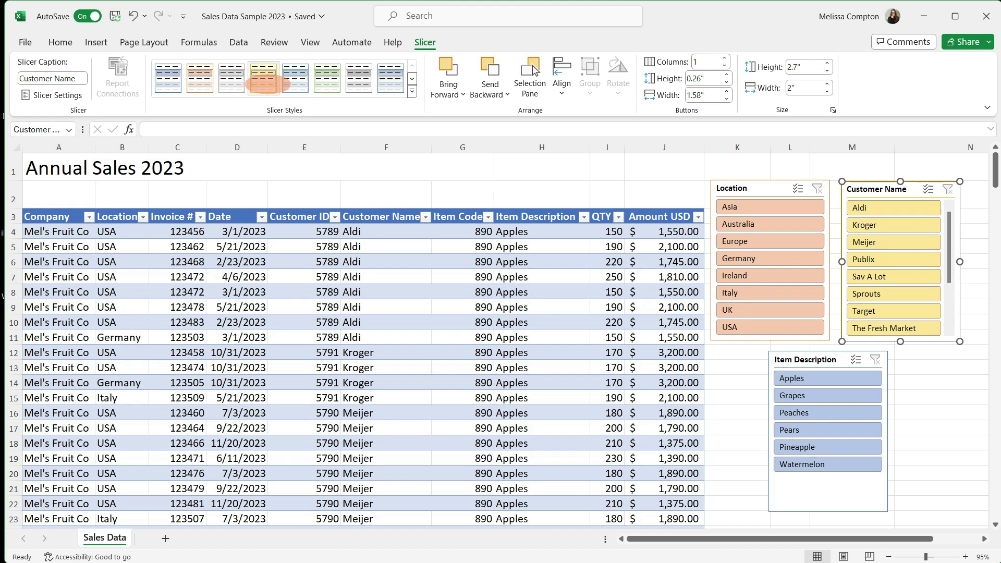
left_click(839, 361)
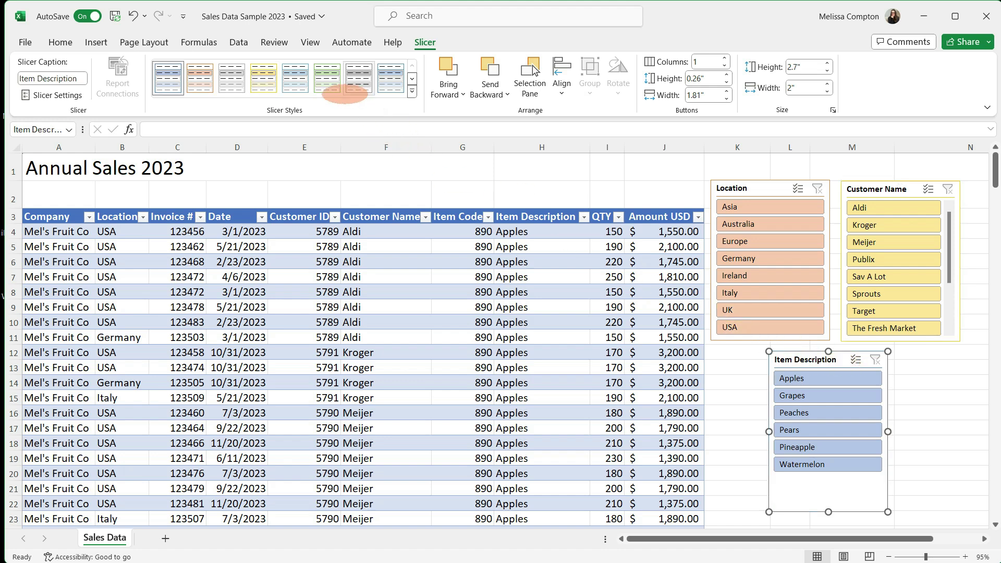
left_click(326, 83)
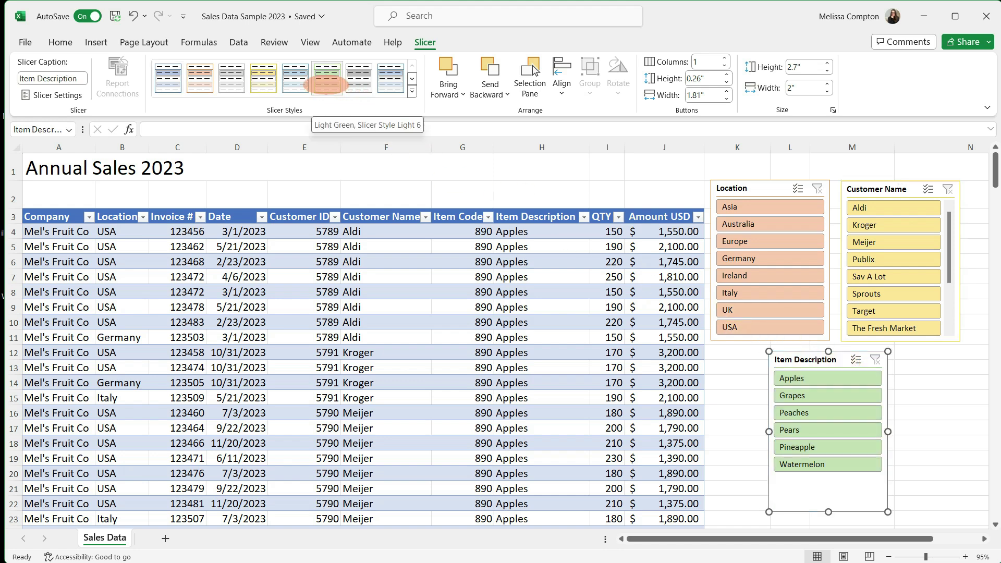
key("ctrl+z")
key("ctrl+z")
key("ctrl+z")
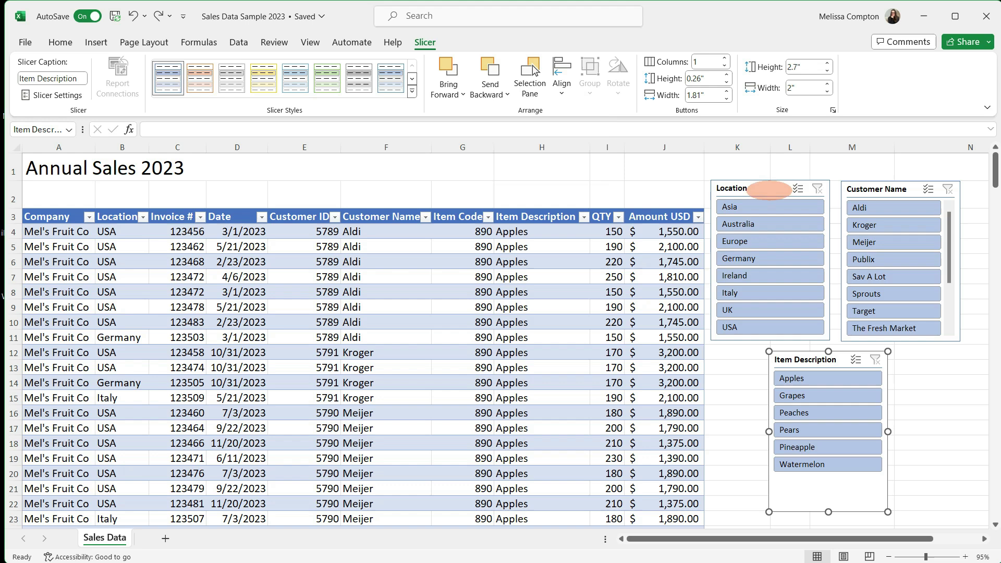
Bring the Location slicer to the front and shift it left so Customer Name shows fully.
left_click_drag(767, 190, 835, 193)
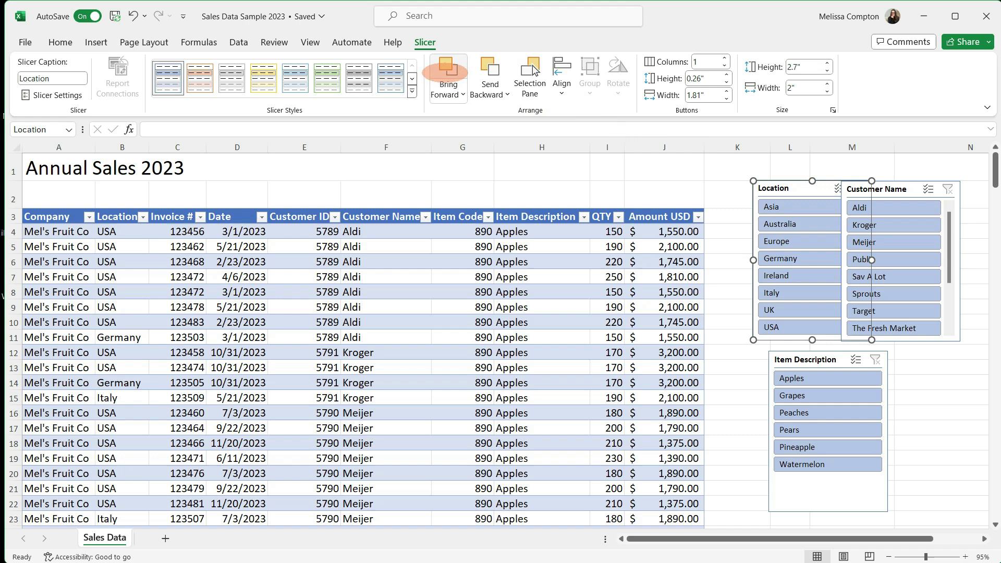
left_click(448, 69)
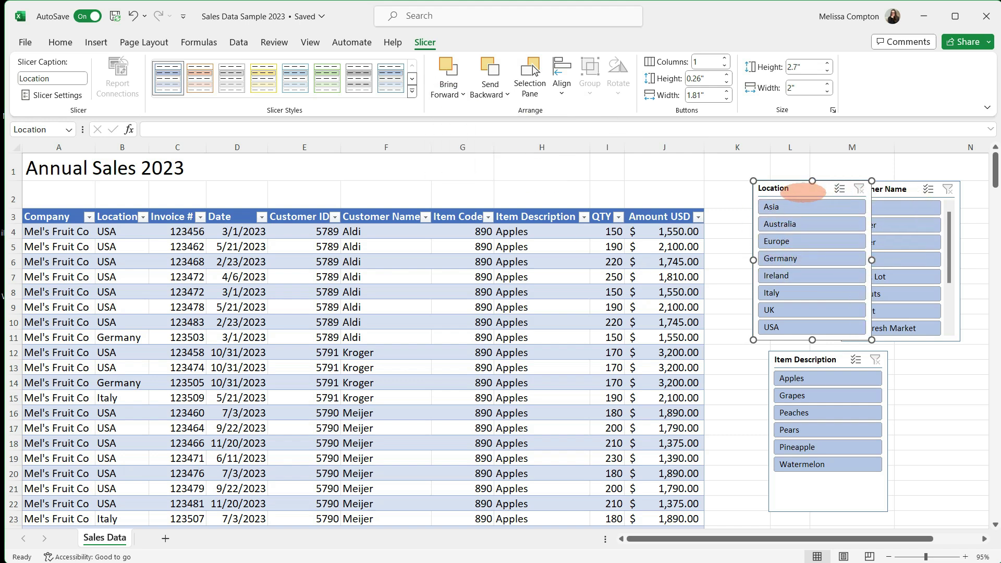
left_click_drag(803, 191, 767, 193)
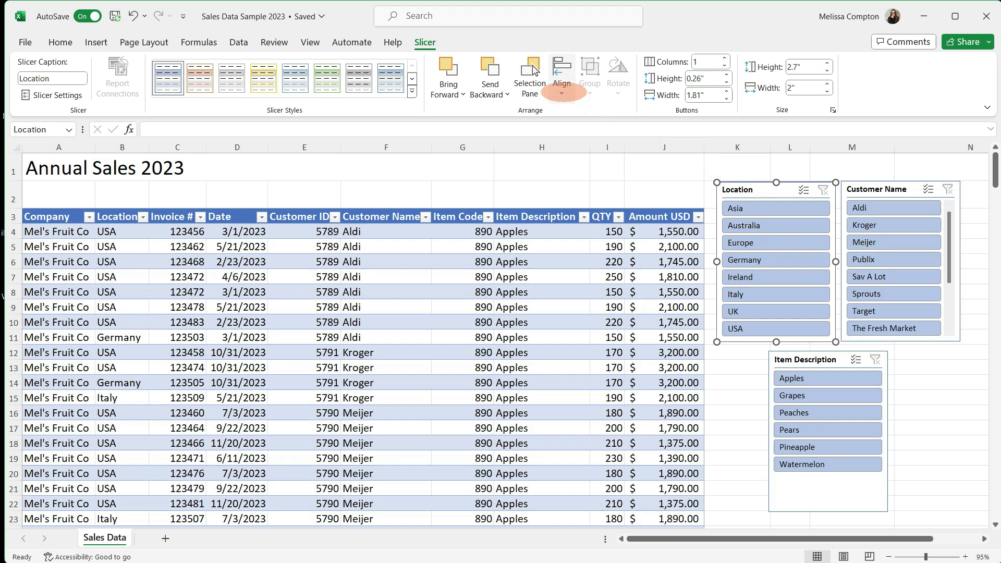
left_click(560, 89)
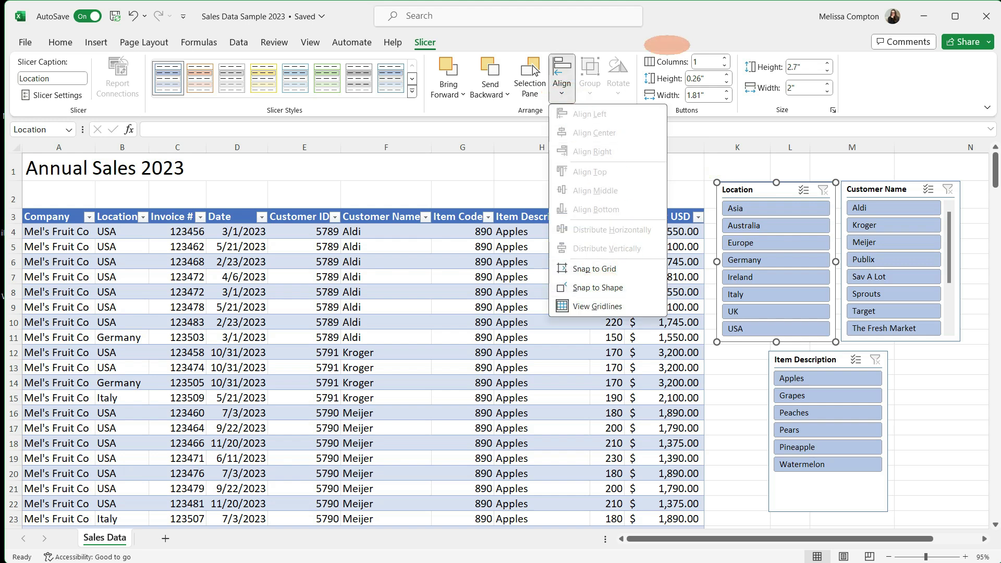
left_click(670, 53)
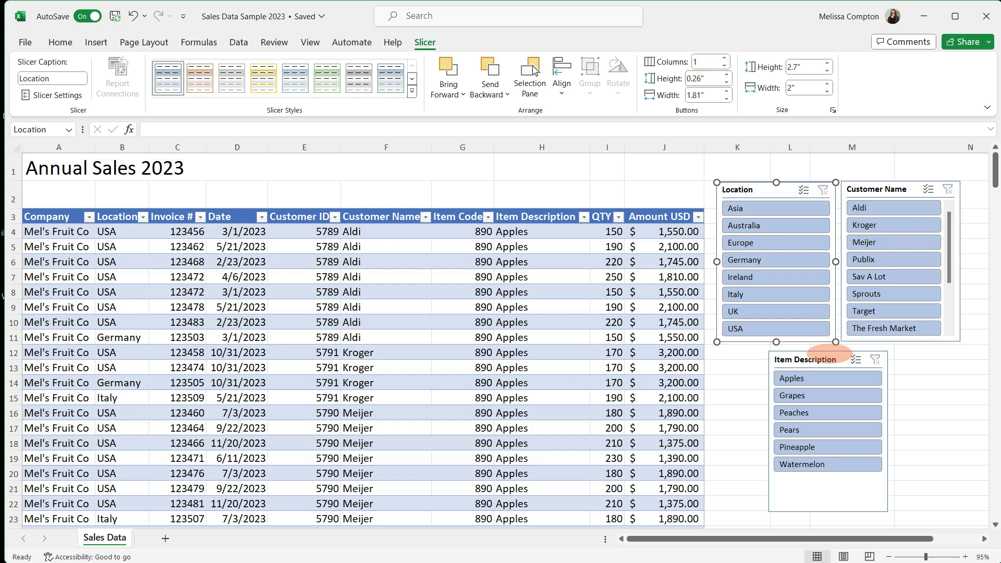
Line Customer Name up directly under Location and move Item Description to the upper right.
left_click_drag(858, 349, 798, 309)
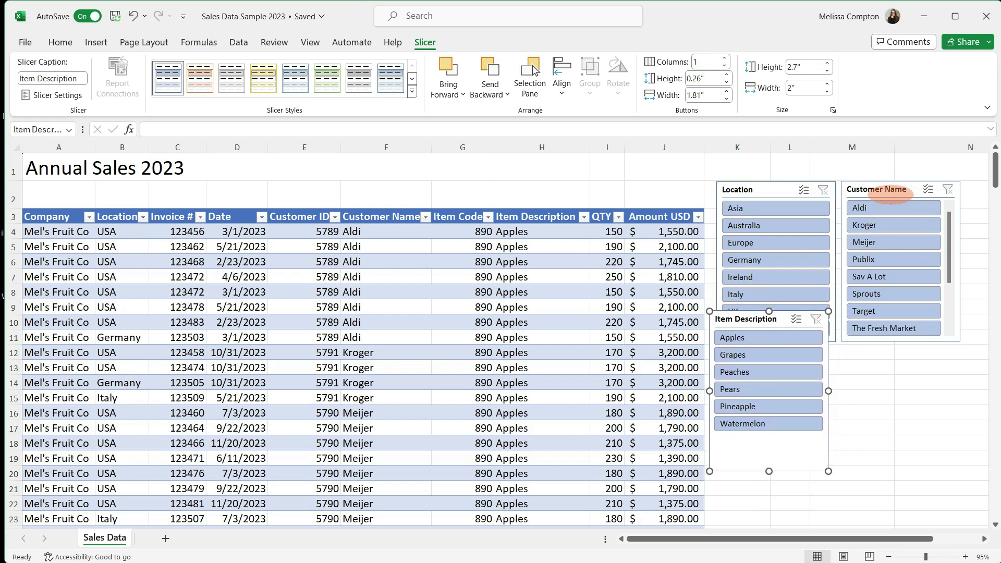
left_click_drag(881, 188, 877, 357)
mouse_move(785, 319)
left_mouse_down()
mouse_move(868, 190)
mouse_move(931, 181)
left_mouse_up()
left_click_drag(861, 359, 744, 356)
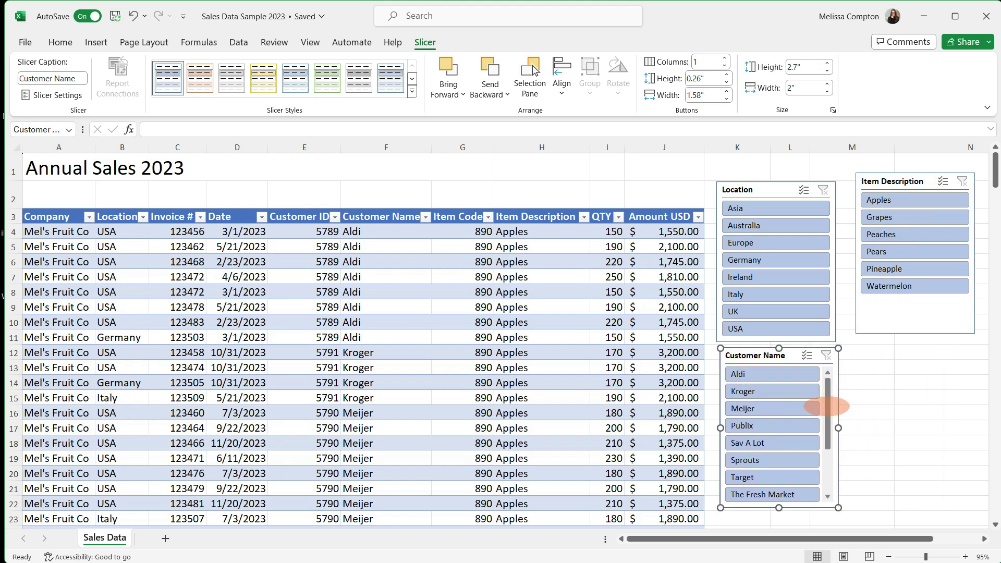
mouse_move(827, 407)
left_mouse_down()
mouse_move(829, 468)
mouse_move(828, 402)
left_mouse_up()
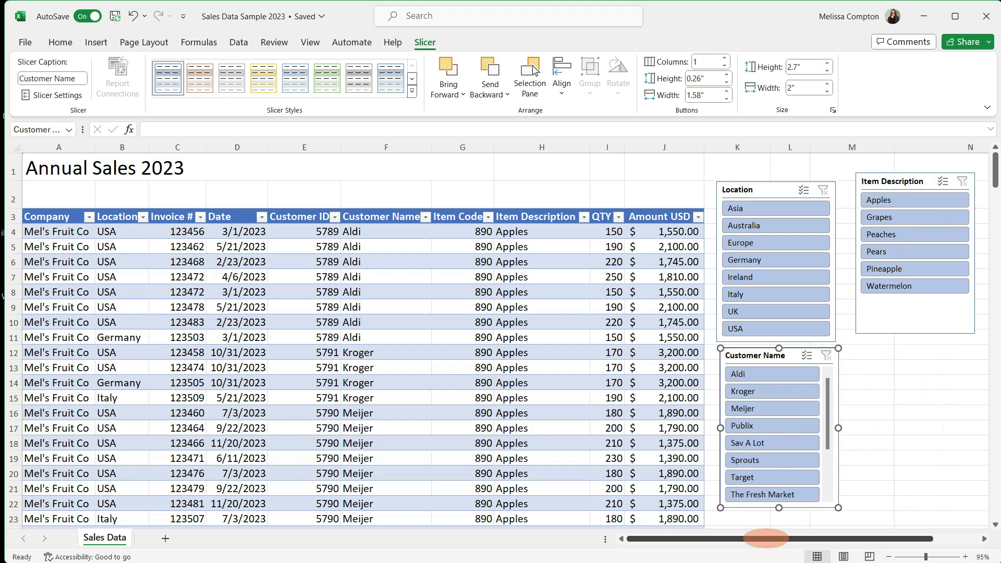
left_click_drag(779, 507, 780, 540)
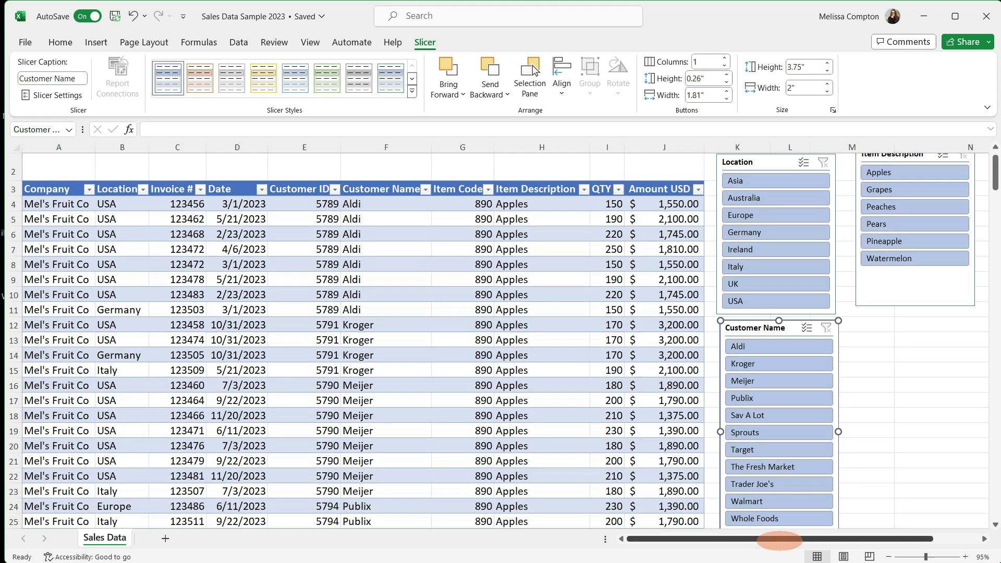
key("ctrl+z")
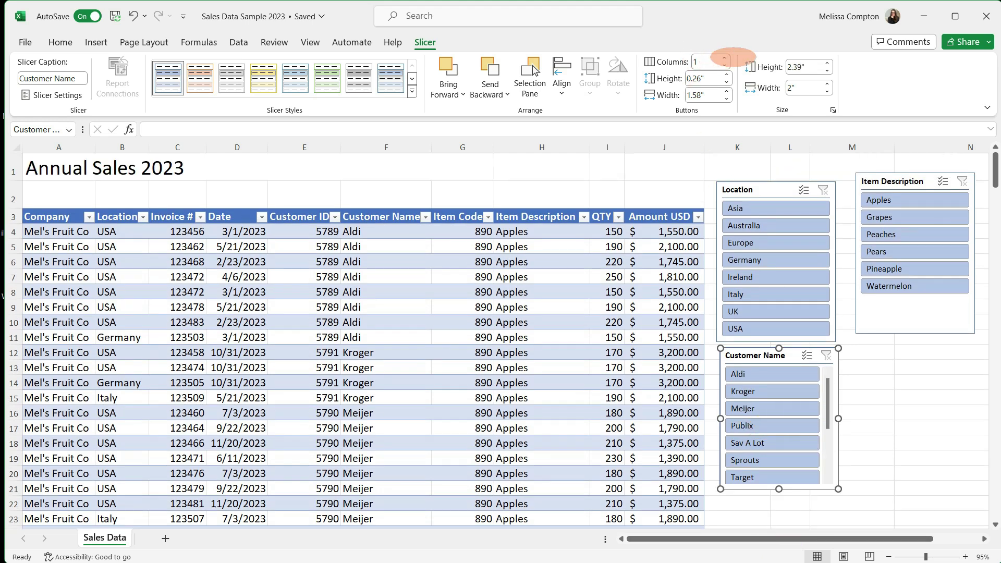
Give the Customer Name slicer 3 button columns, widen it and trim its height.
left_click(725, 58)
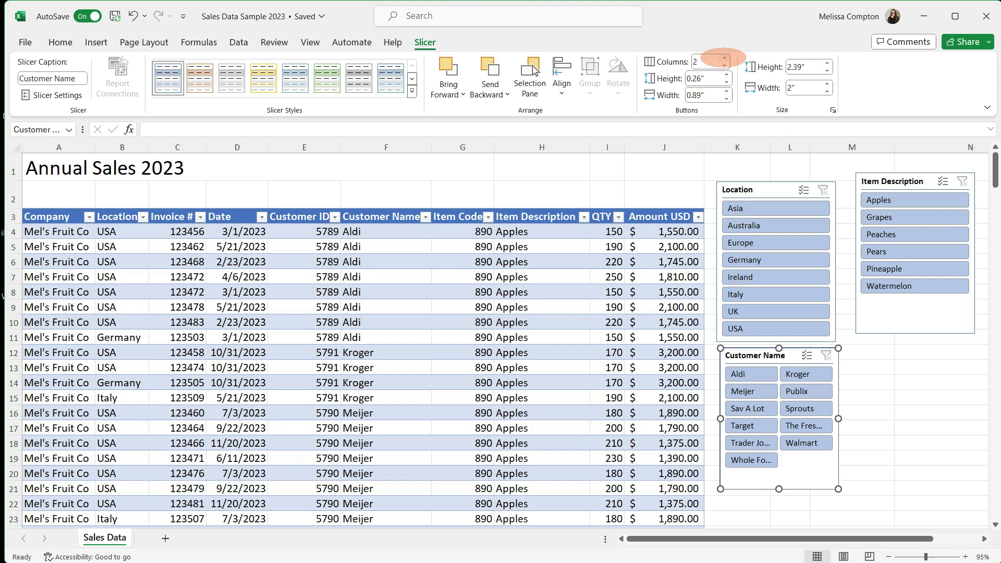
left_click(724, 58)
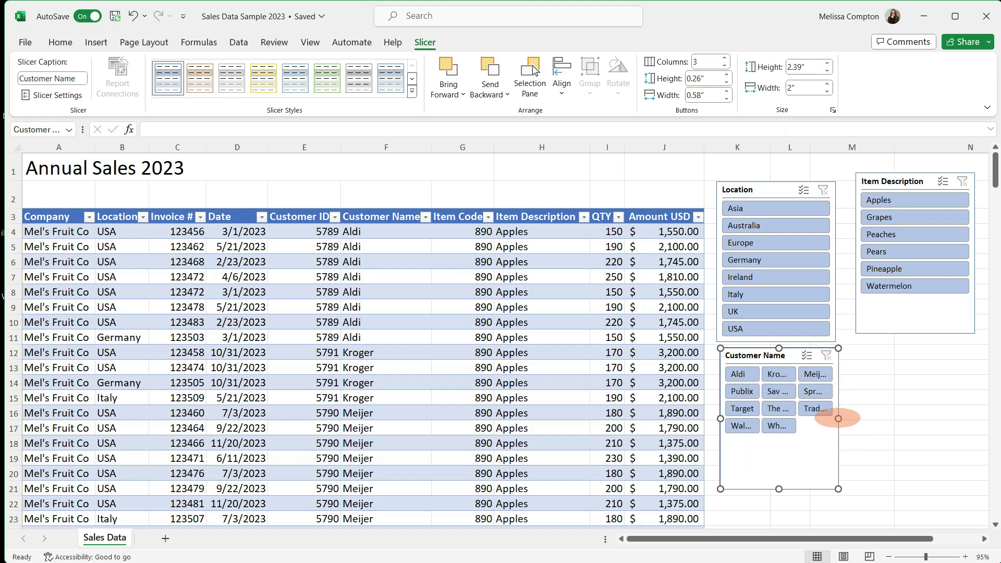
left_click_drag(839, 418, 923, 420)
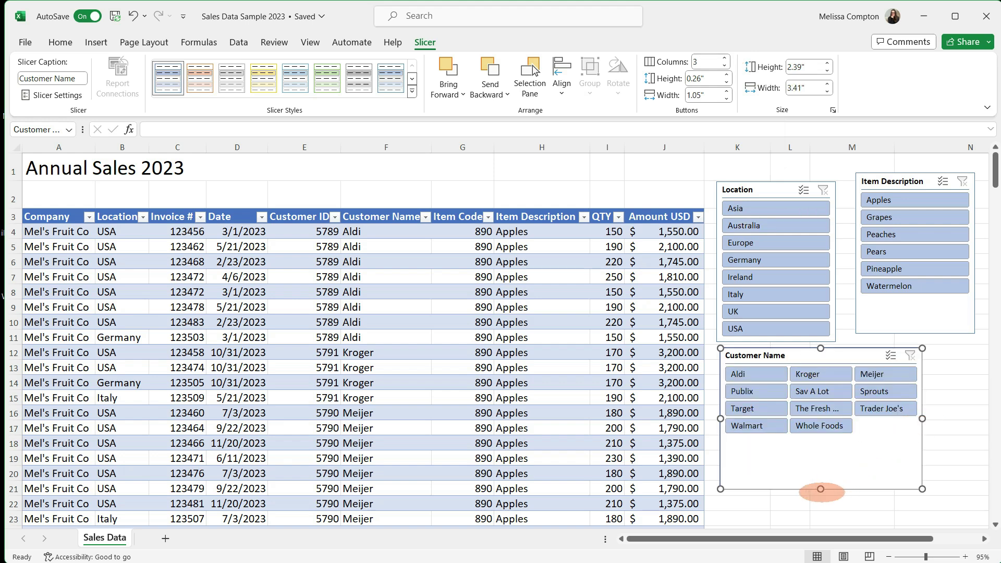
left_click_drag(821, 473, 821, 457)
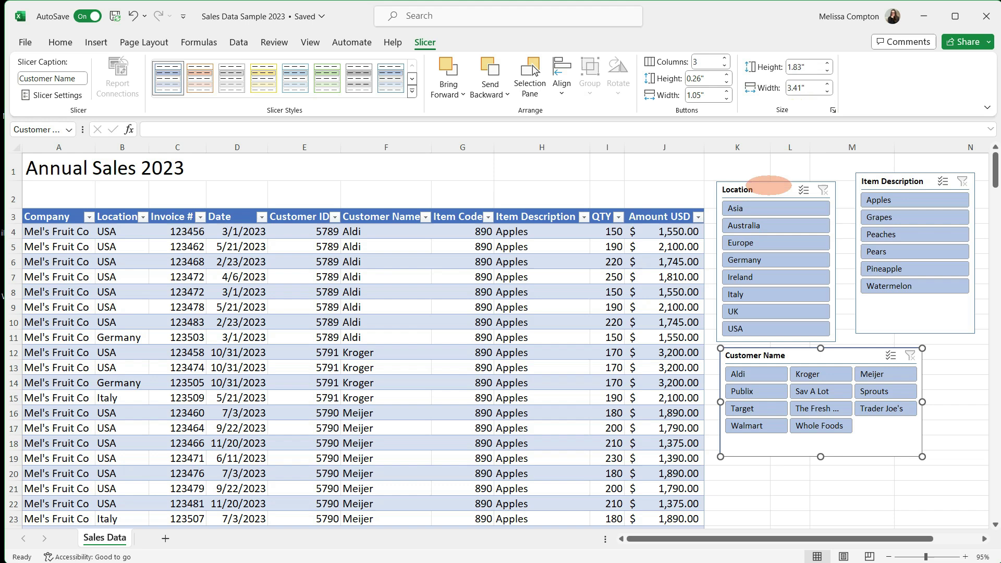
left_click_drag(767, 190, 766, 181)
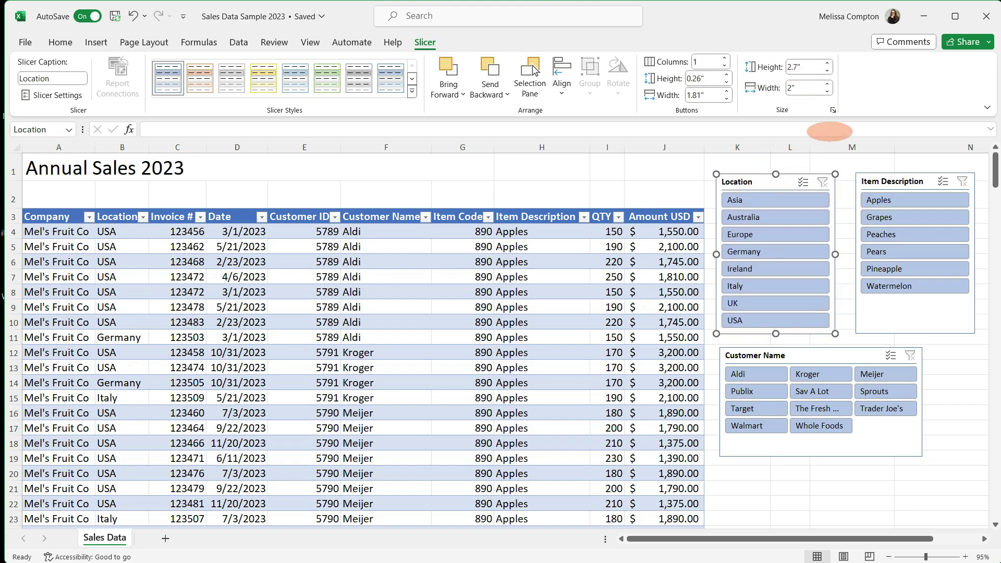
Open Format Slicer for Location and expand its Position and Layout and Properties sections.
left_click(833, 109)
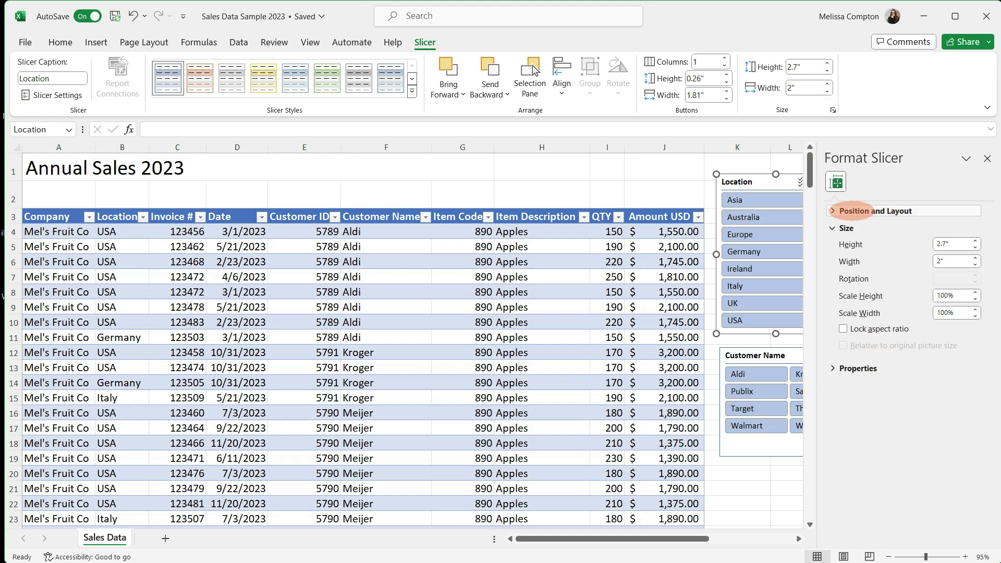
left_click(837, 213)
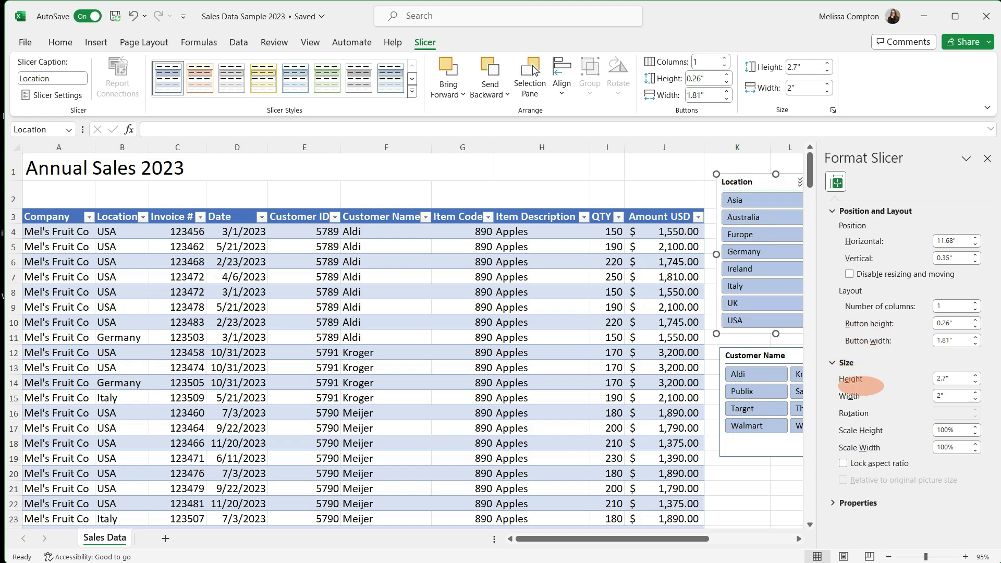
left_click(834, 501)
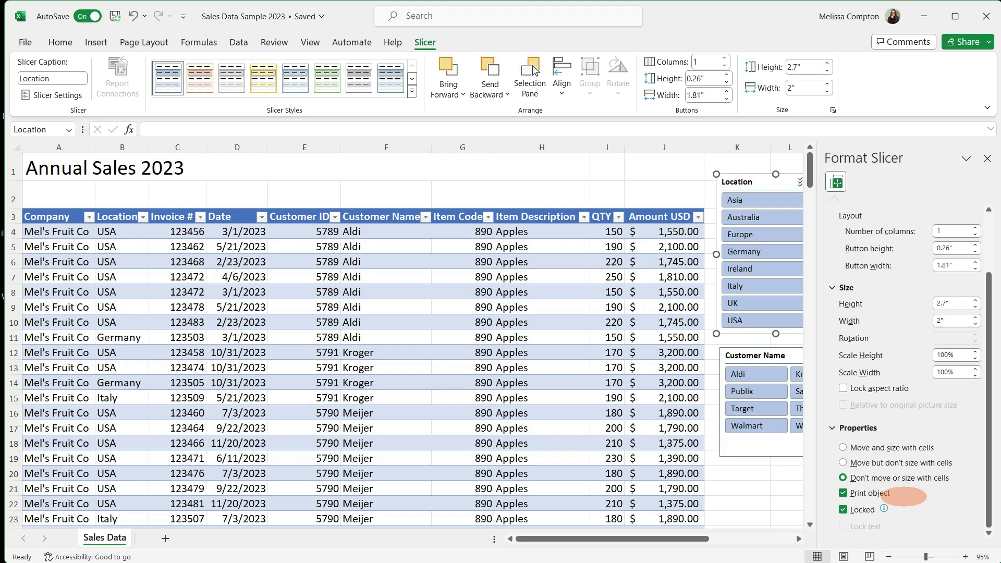
Close Format Slicer and filter to Asia, Walmart and Apples: one row, 230 units, $1,390.00.
left_click(987, 158)
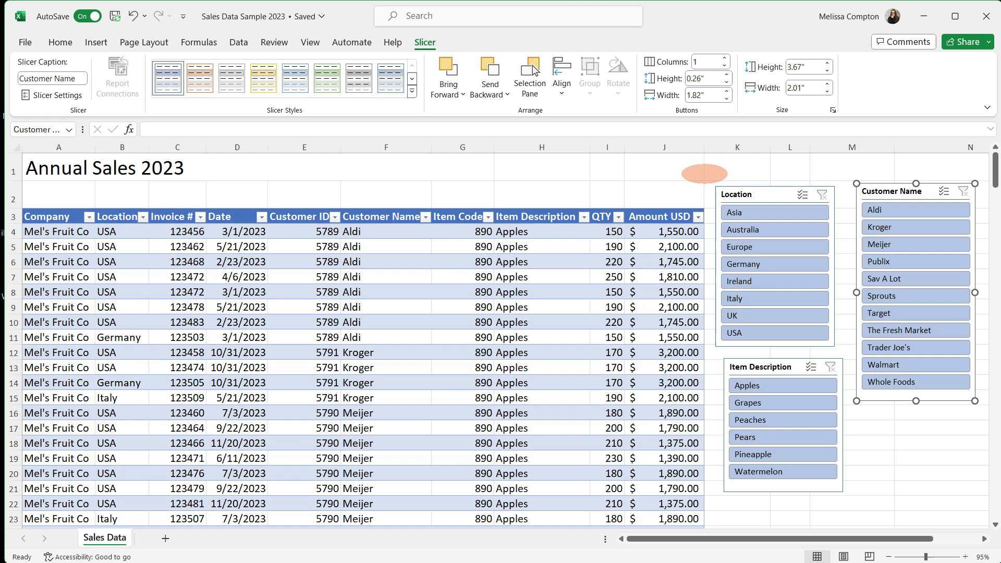
left_click(730, 212)
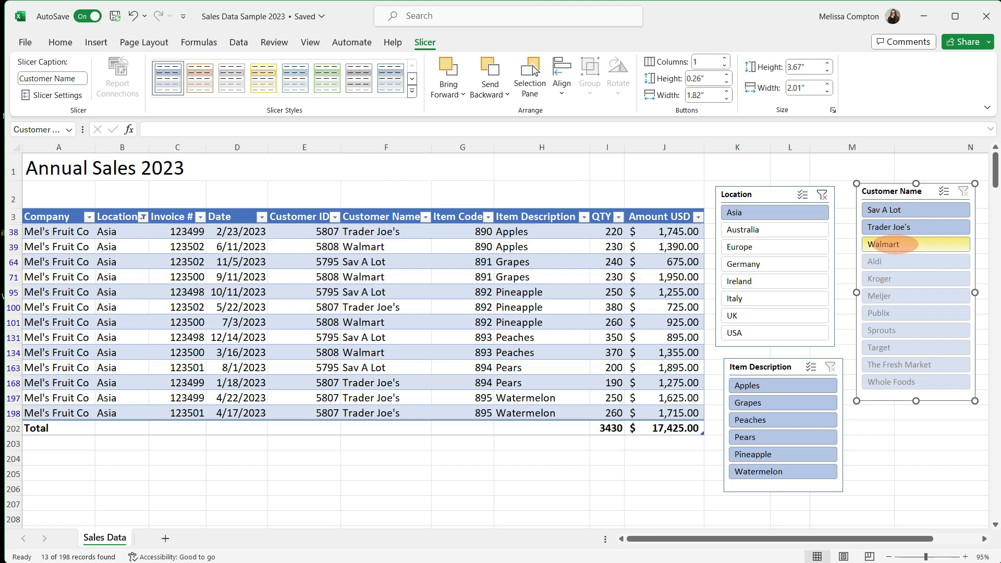
left_click(898, 244)
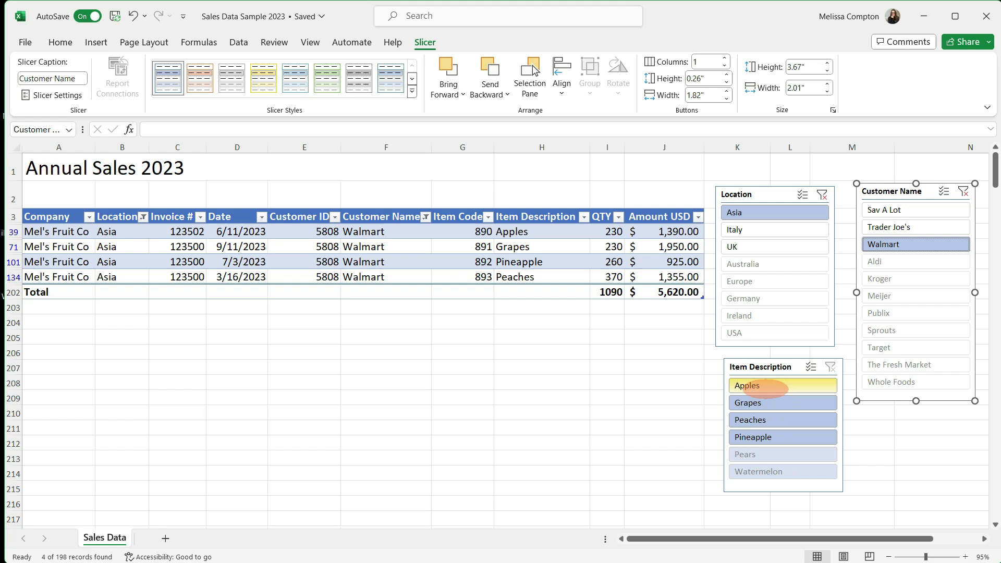
left_click(764, 389)
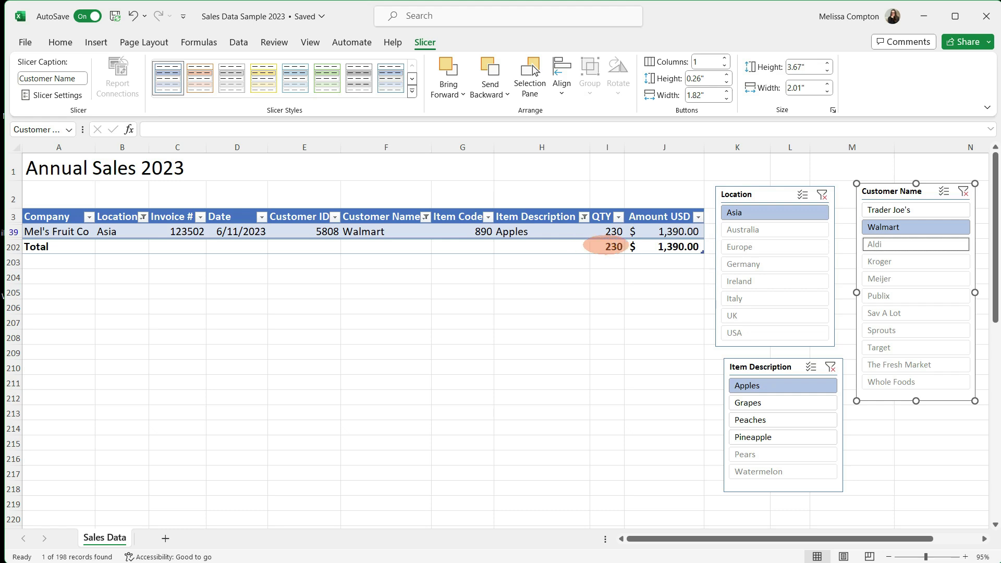
Clear all three slicer filters, then select Asia: 13 rows totalling 3430 units and $17,425.00.
left_click(822, 195)
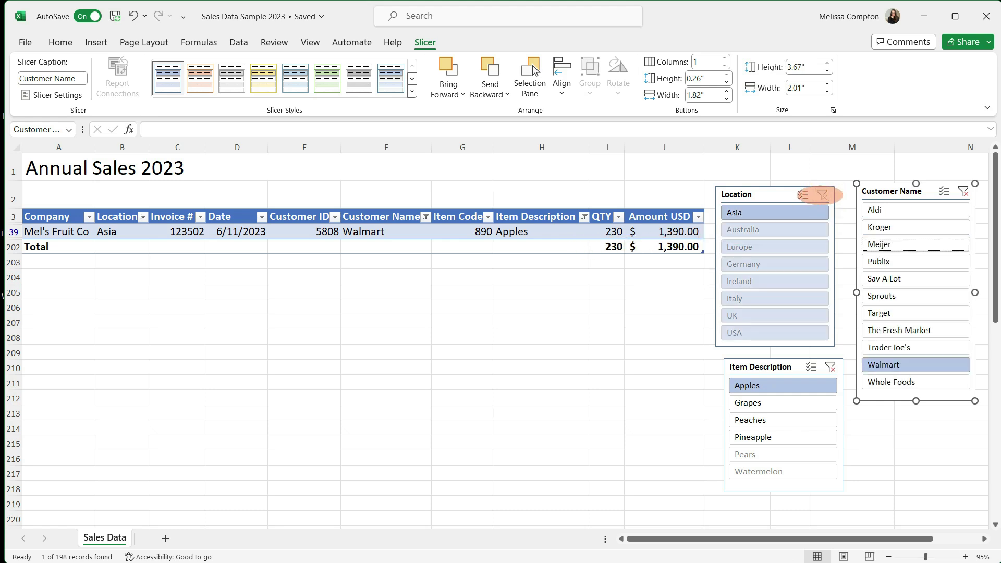
left_click(964, 192)
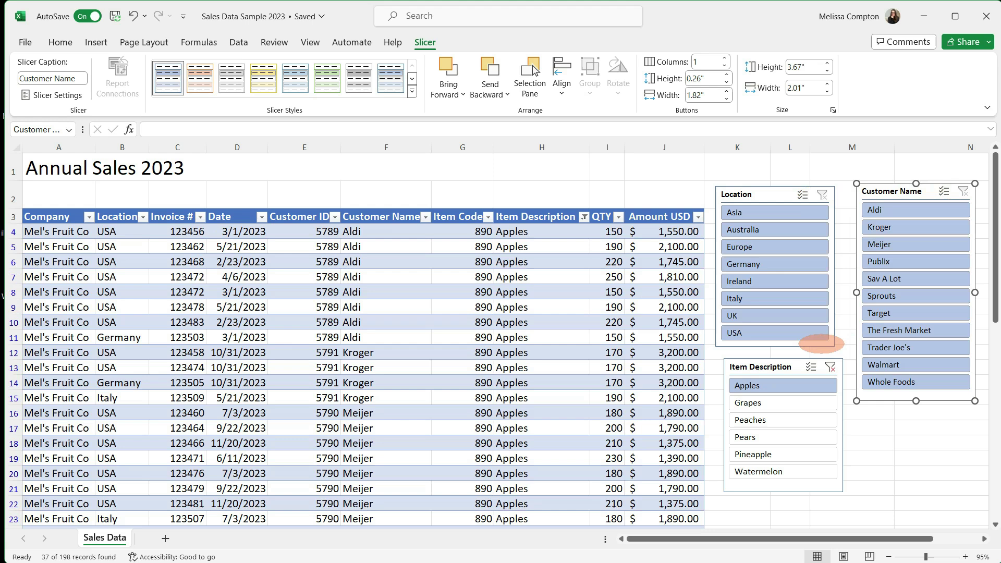
left_click(831, 367)
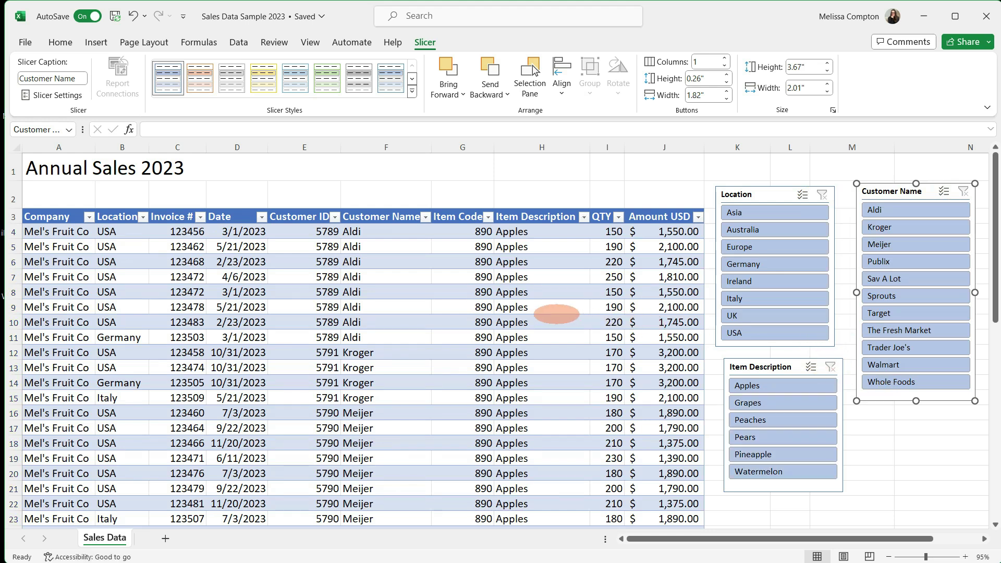
left_click(735, 212)
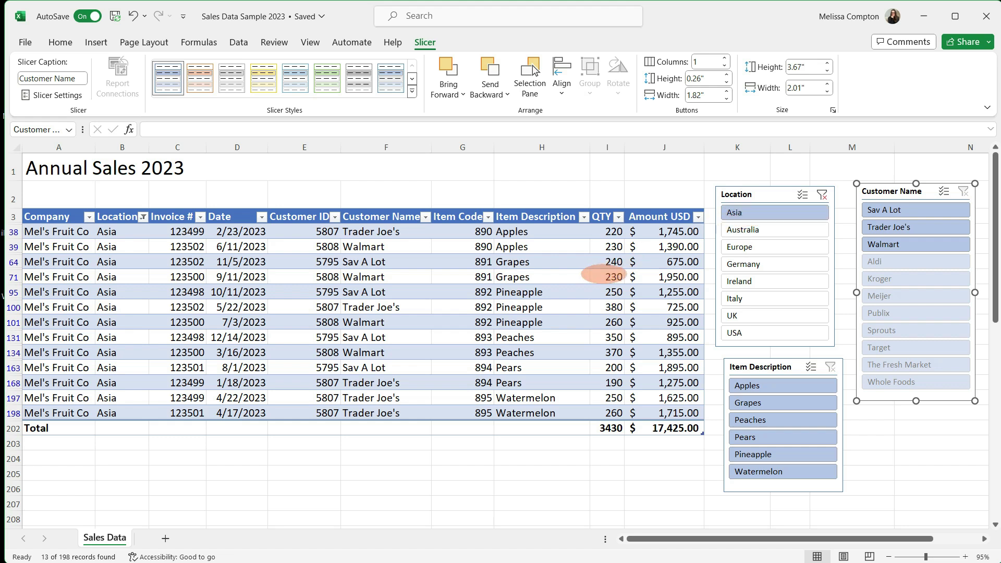
Turn on Multi-Select in the Location slicer, adding USA and briefly Italy.
left_click(802, 194)
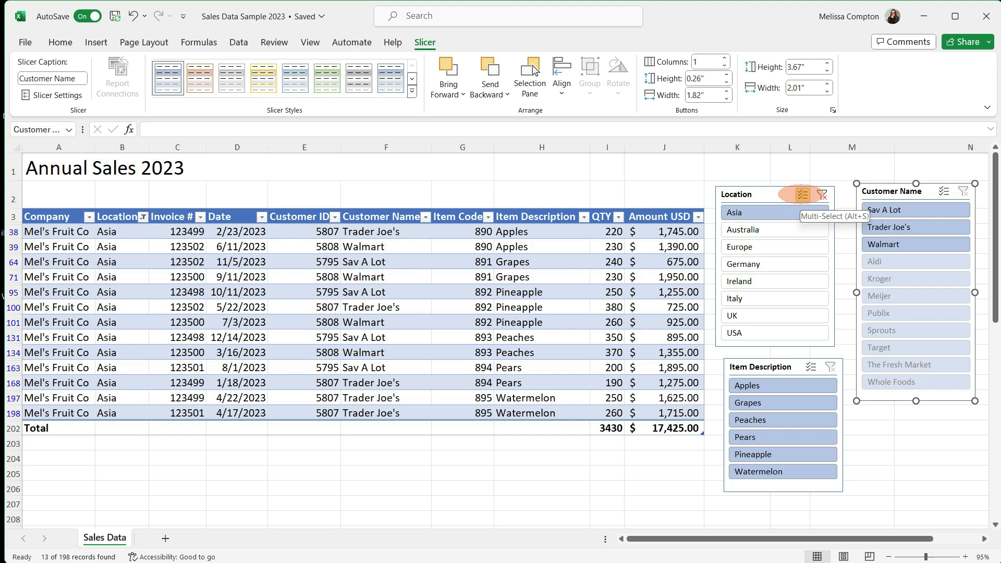
left_click(752, 334)
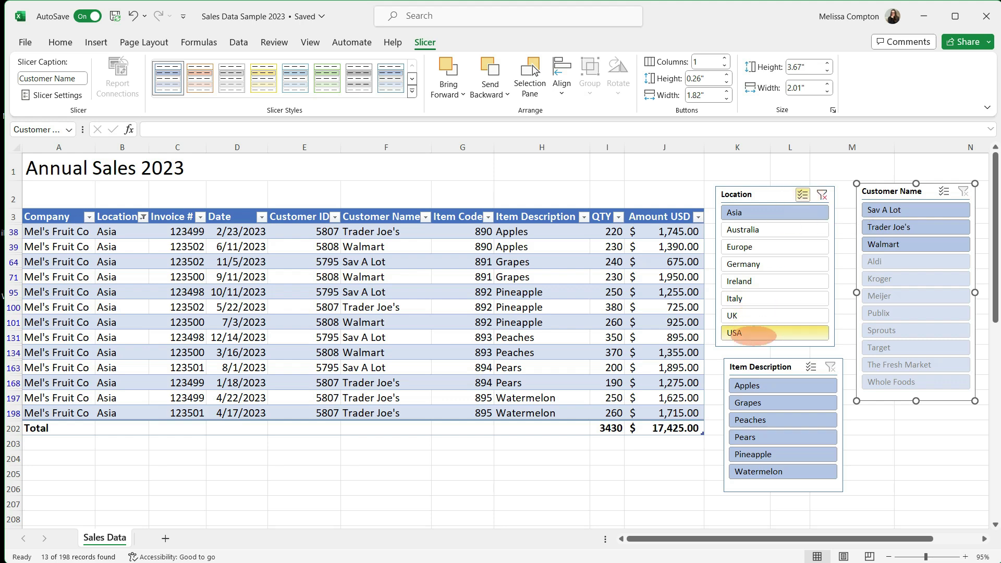
left_click(749, 298)
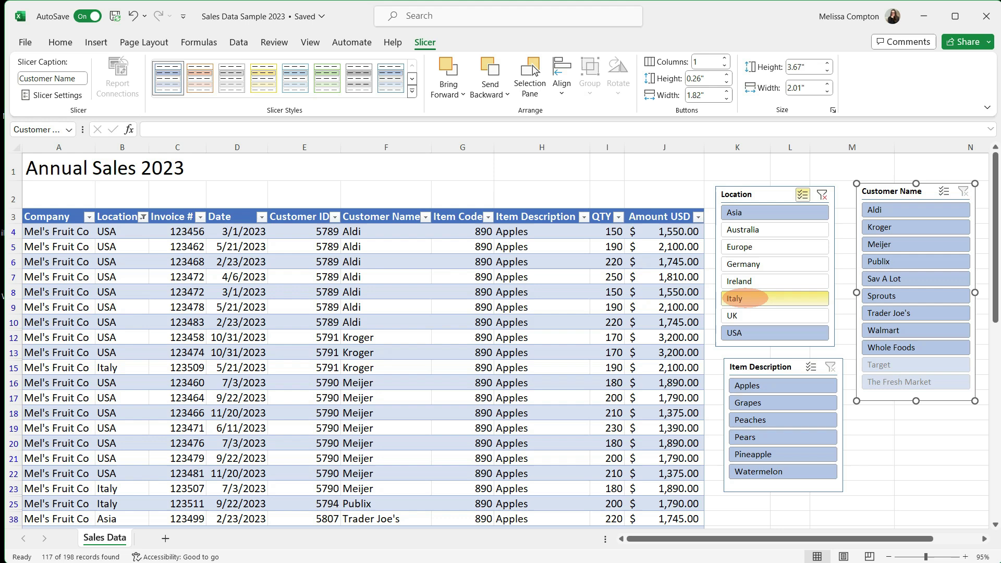
left_click(735, 298)
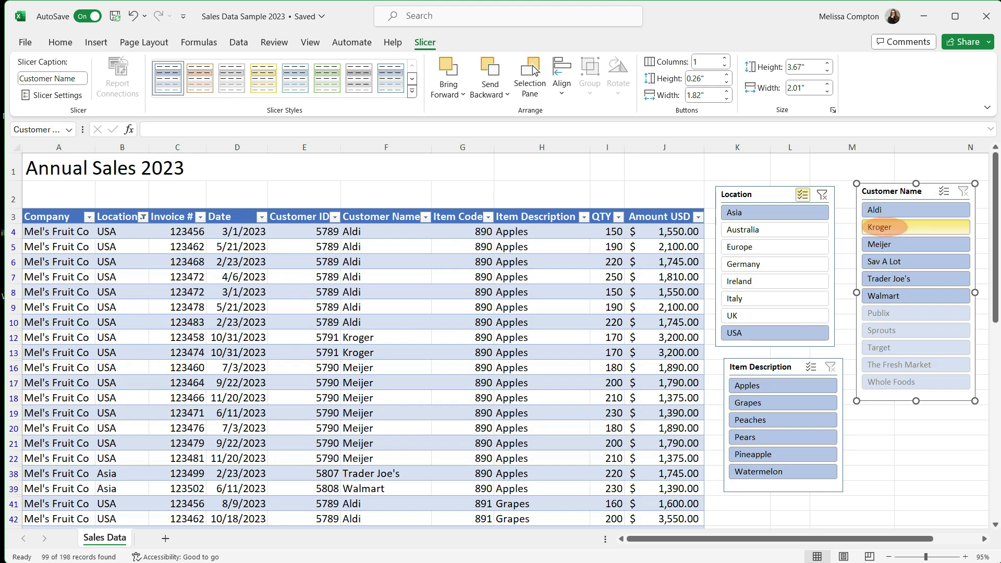
Filter customers to Kroger and Trader Joe's, and items to Watermelon.
left_click(881, 227)
left_click(945, 191)
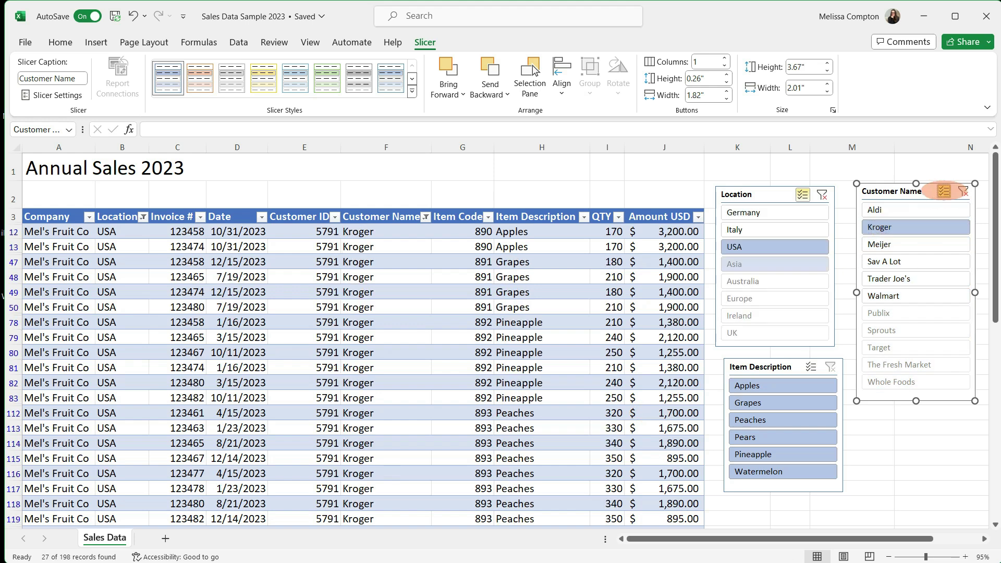
left_click(889, 279)
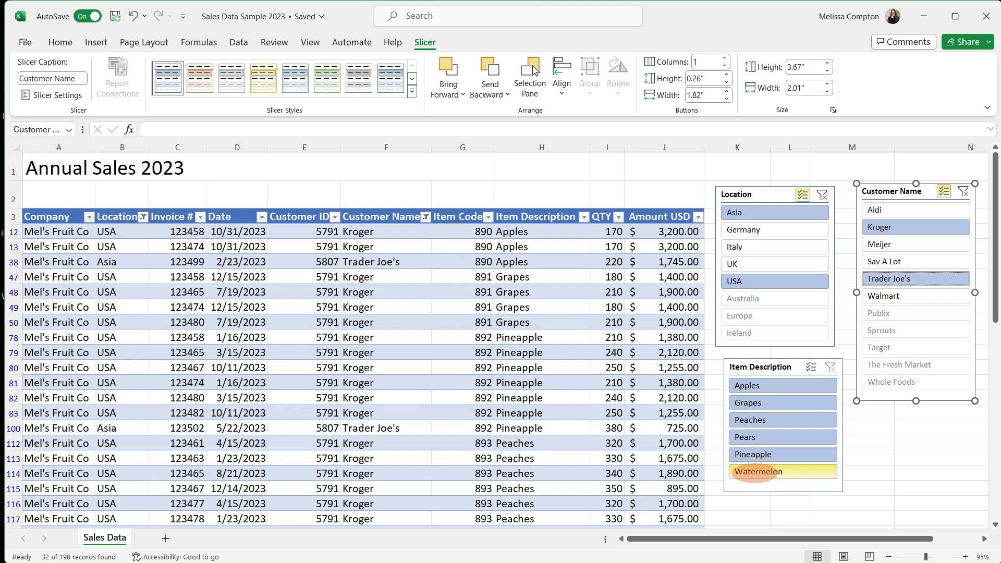
left_click(757, 472)
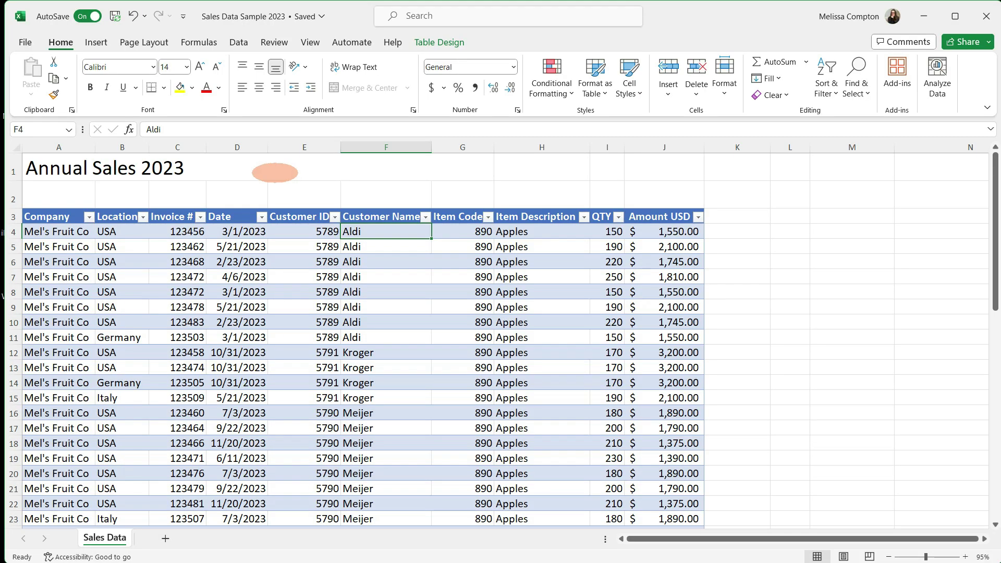
Insert a PivotTable from Table3 onto a new worksheet.
left_click(96, 42)
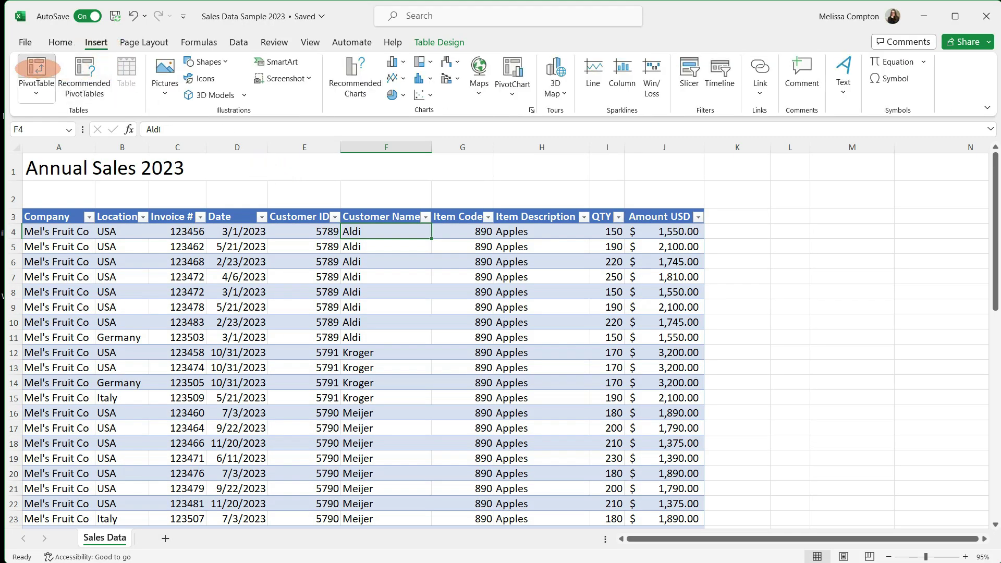
left_click(37, 67)
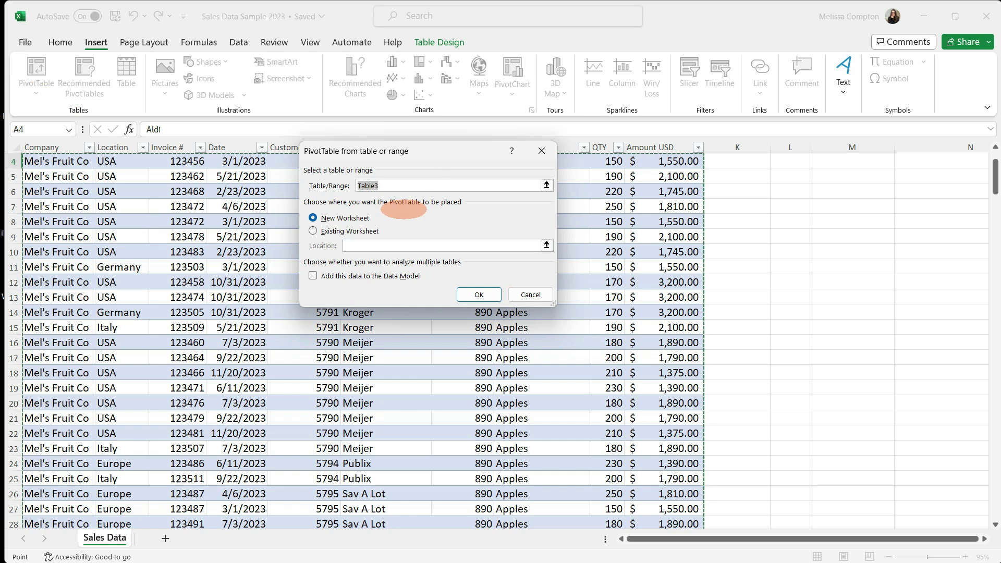
left_click(477, 294)
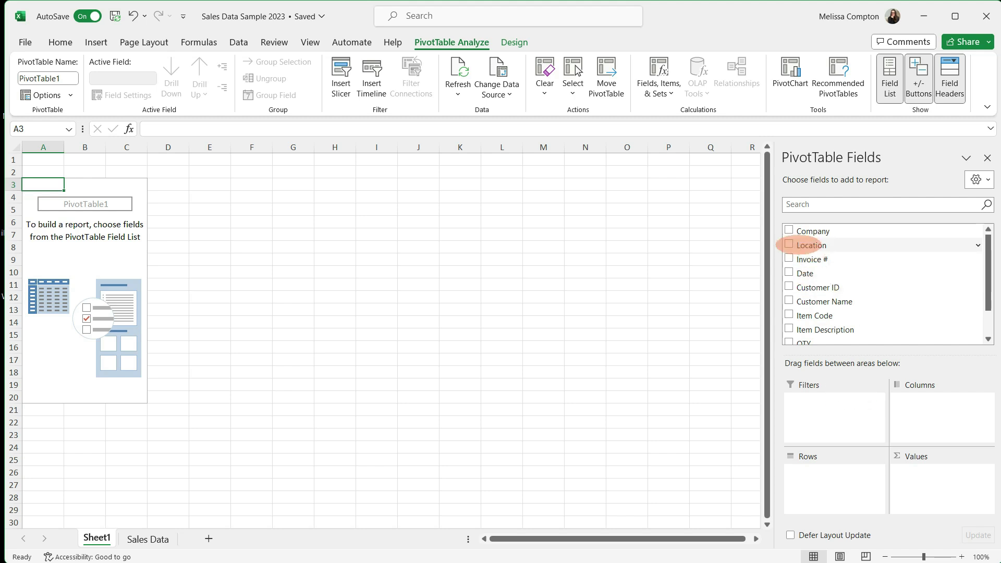
Add Location, Customer Name and Item Description as rows, Location outermost, plus Sum of QTY and Amount USD.
left_click(790, 301)
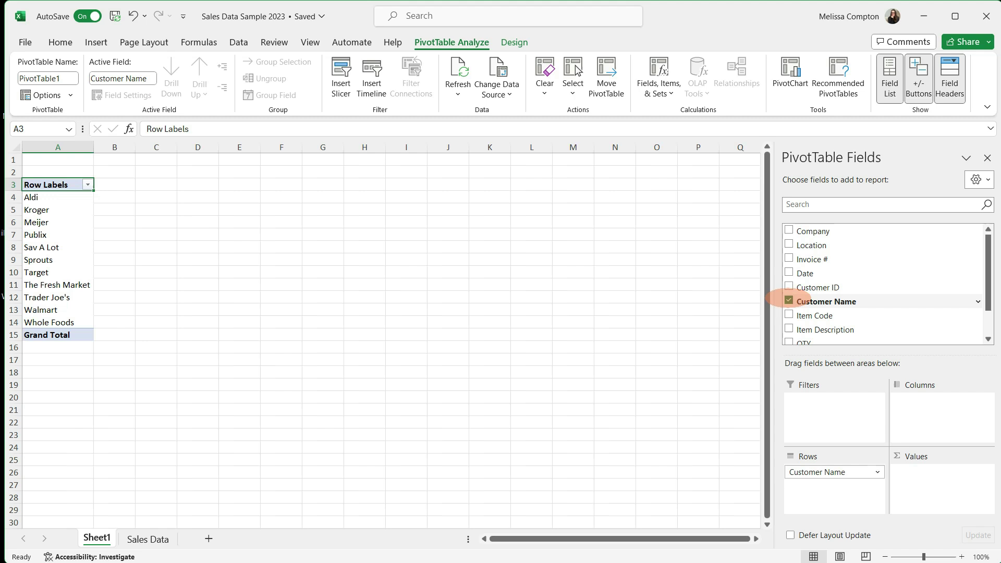
left_click(789, 244)
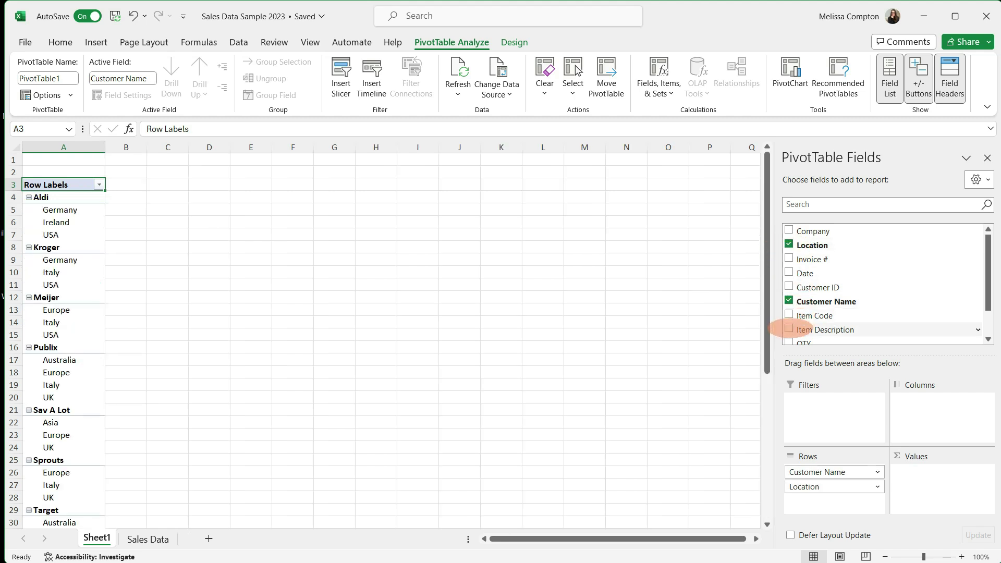
left_click(789, 329)
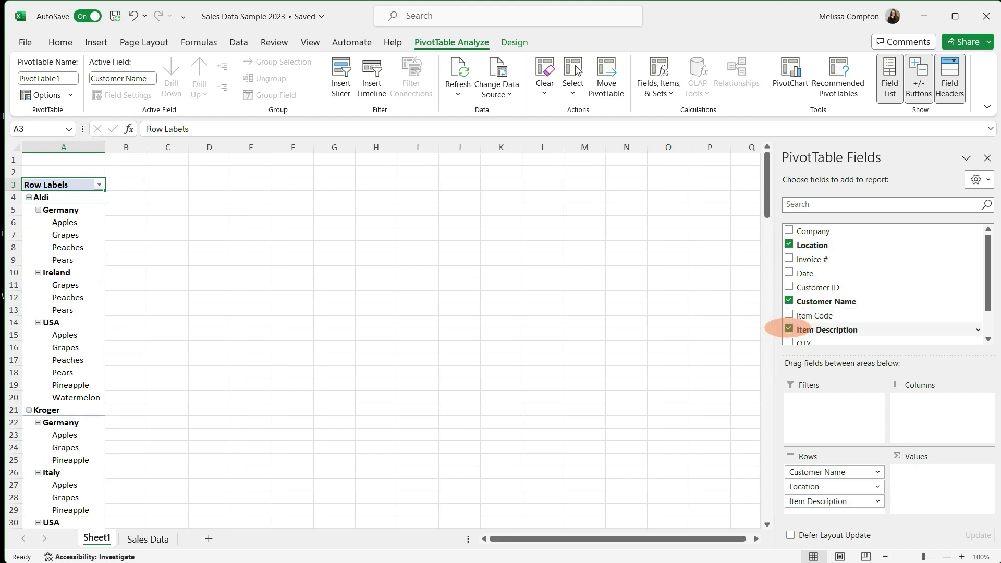
mouse_move(65, 210)
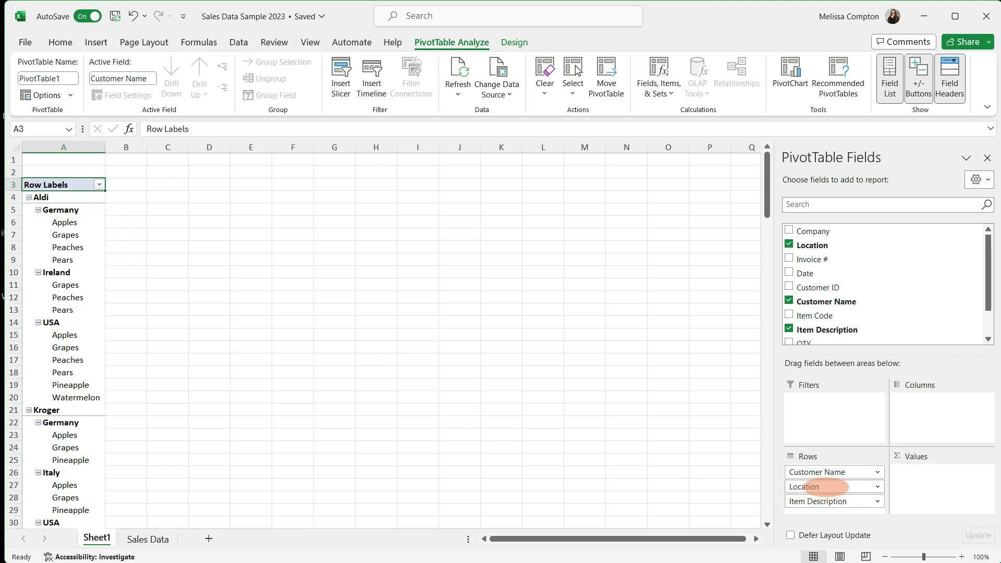
left_click_drag(827, 487, 826, 471)
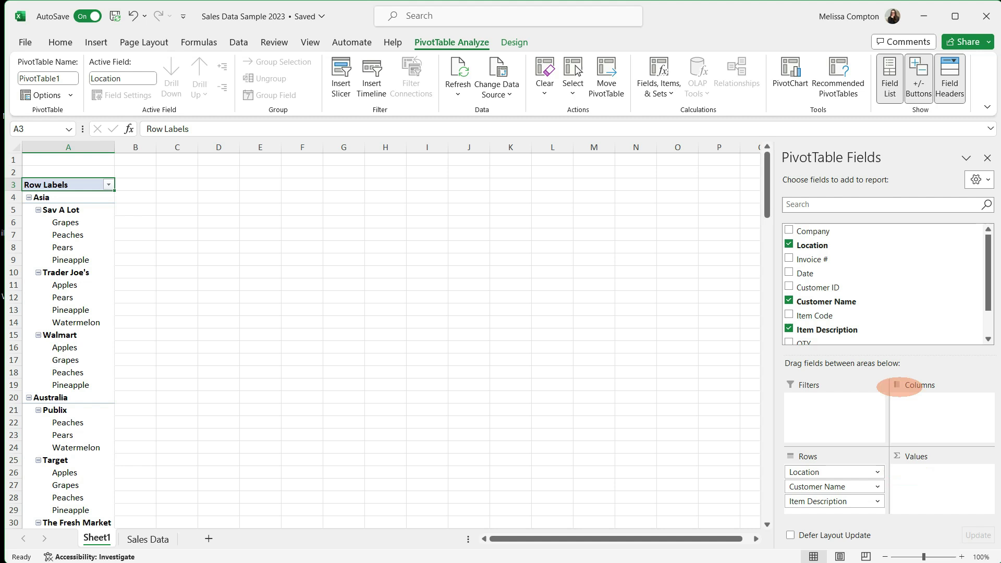
scroll(882, 308, "down", 1)
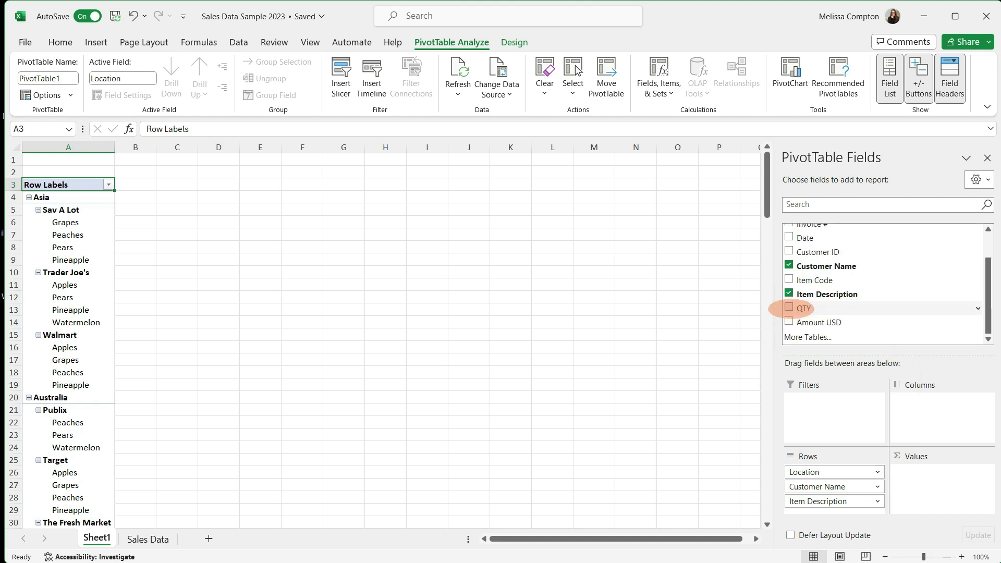
left_click(789, 309)
left_click(789, 323)
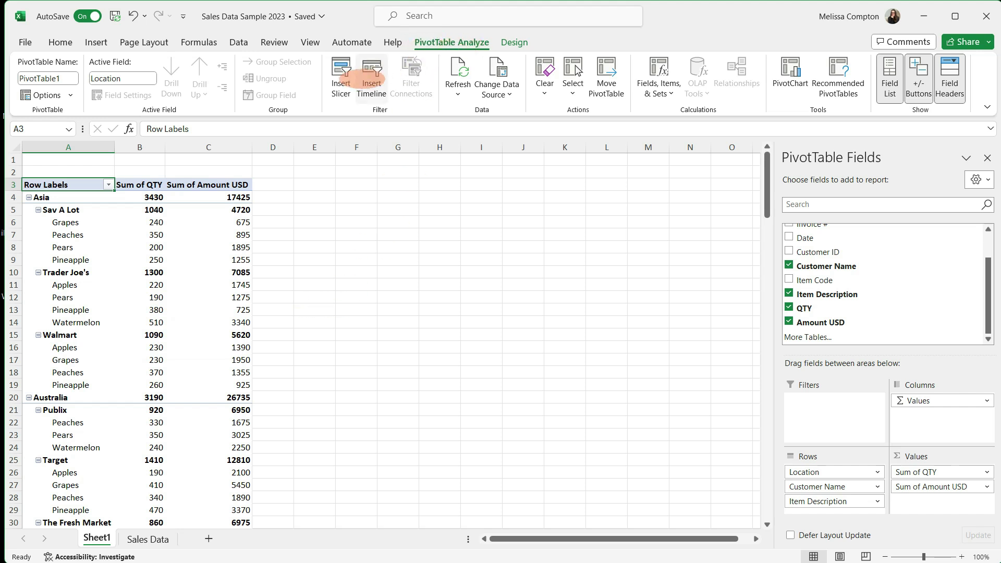
Insert Location, Customer Name and Item Description slicers for PivotTable1.
left_click(339, 75)
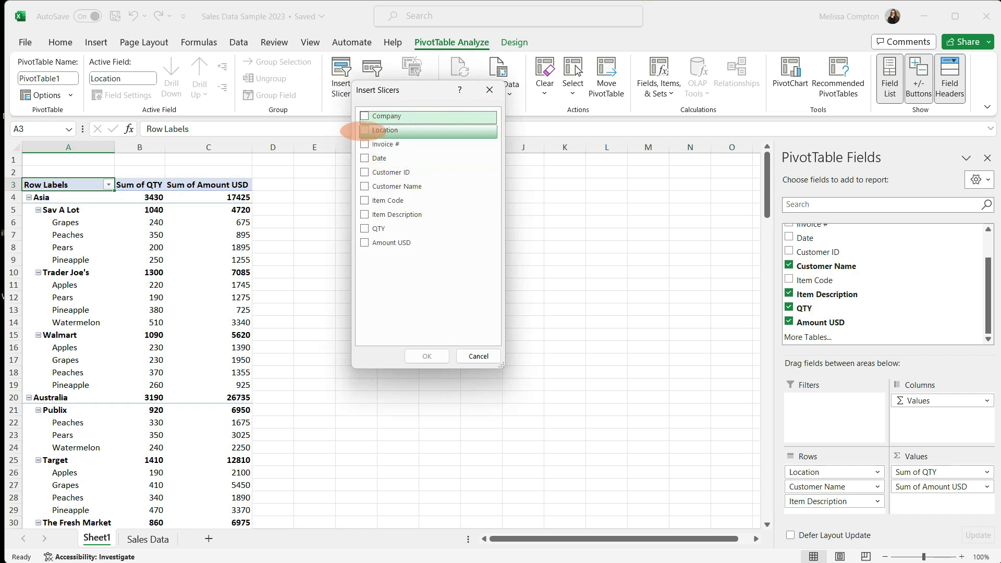
left_click(365, 130)
left_click(365, 186)
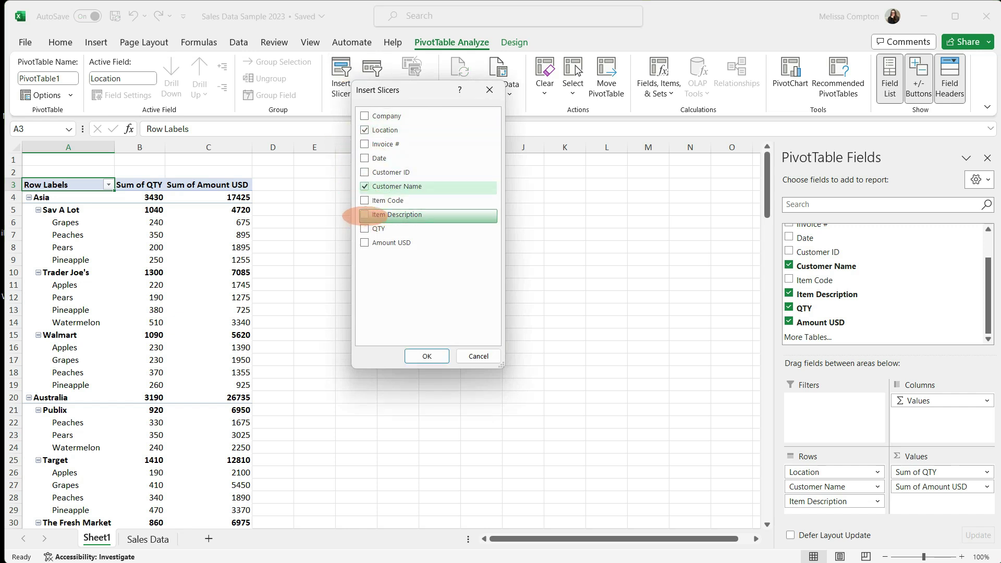
left_click(365, 214)
left_click(426, 354)
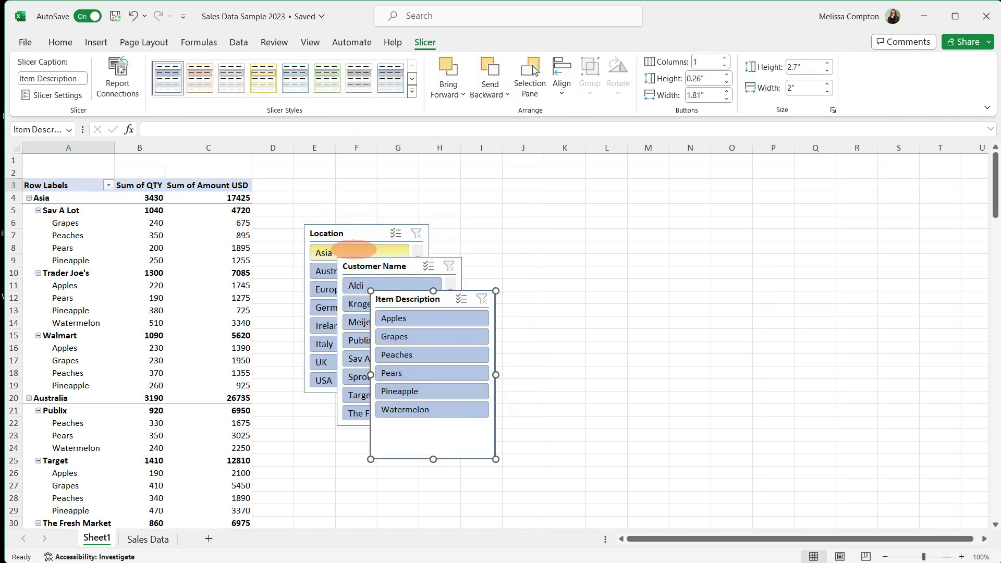
Arrange the Location, Customer Name and Item Description slicers beside the PivotTable.
left_click_drag(365, 233, 387, 183)
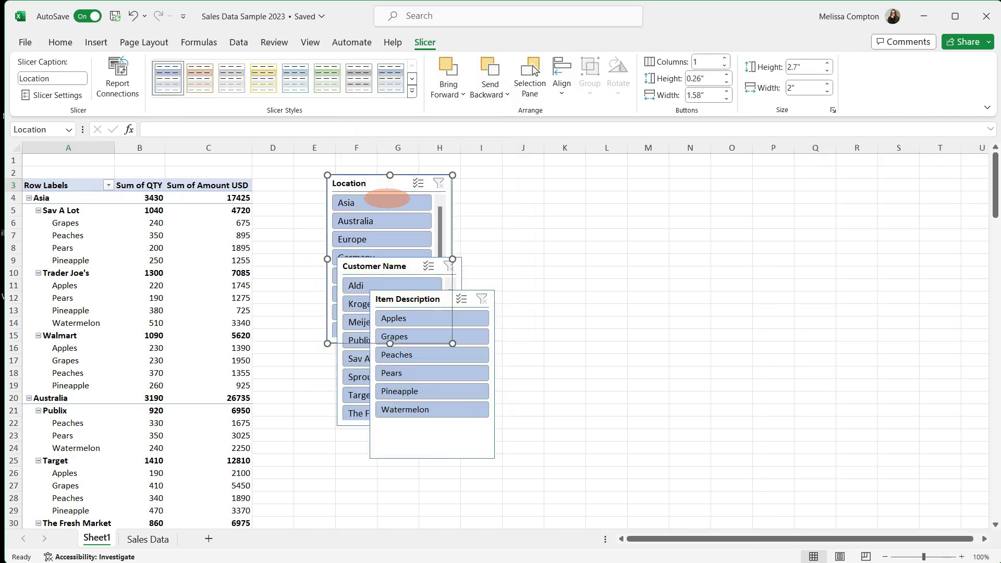
left_click_drag(395, 261, 536, 173)
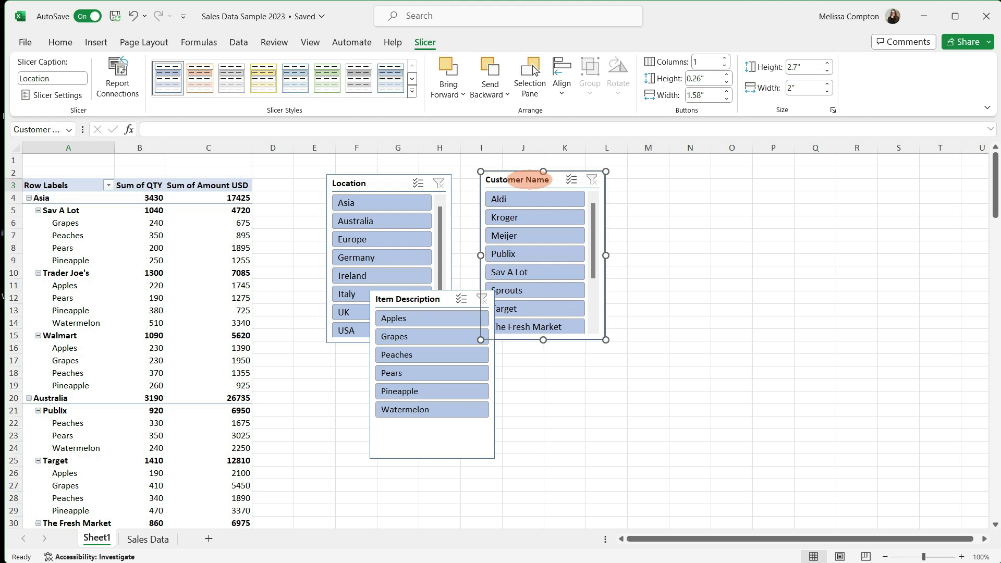
left_click_drag(418, 293, 685, 190)
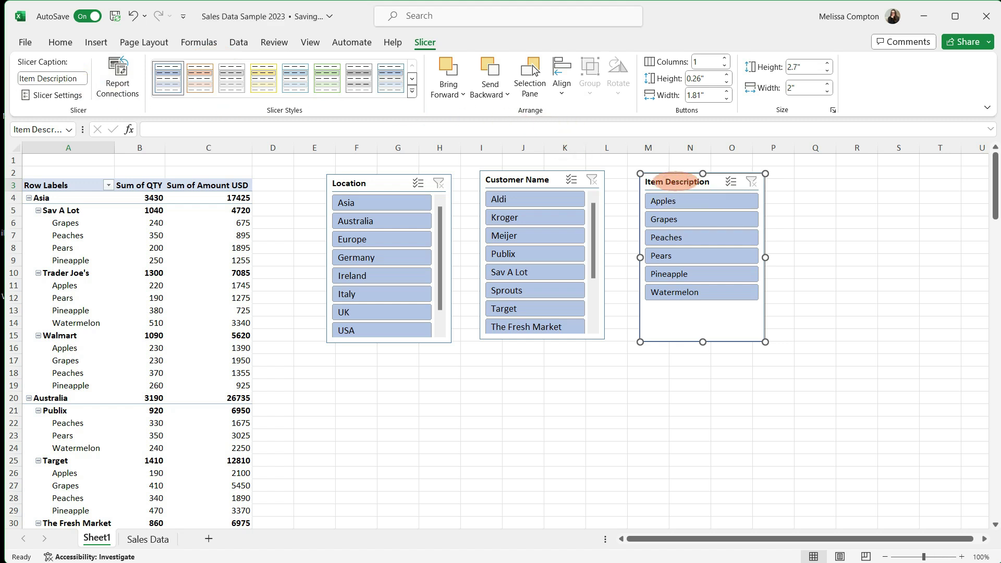
left_click_drag(680, 186, 371, 362)
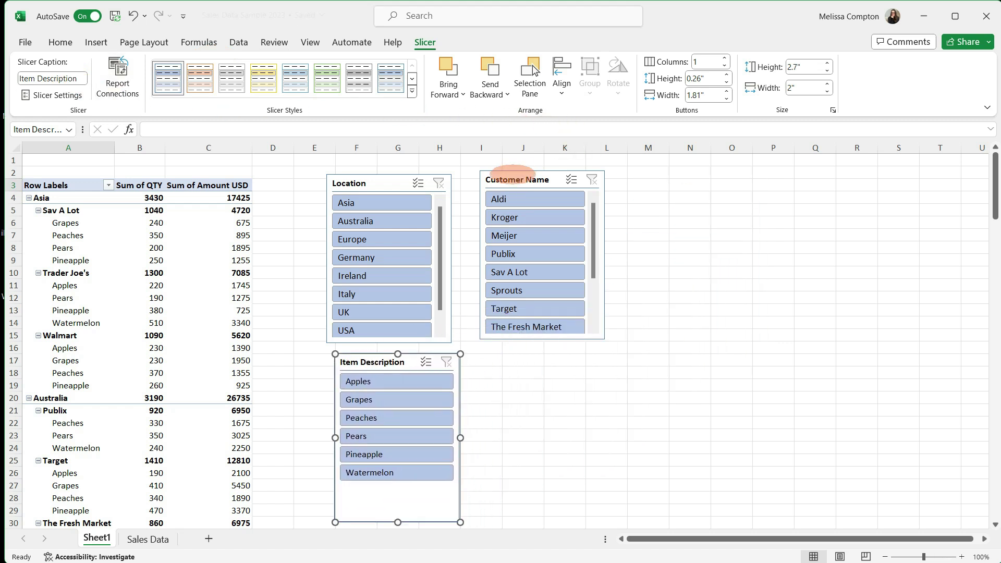
left_click_drag(526, 180, 604, 178)
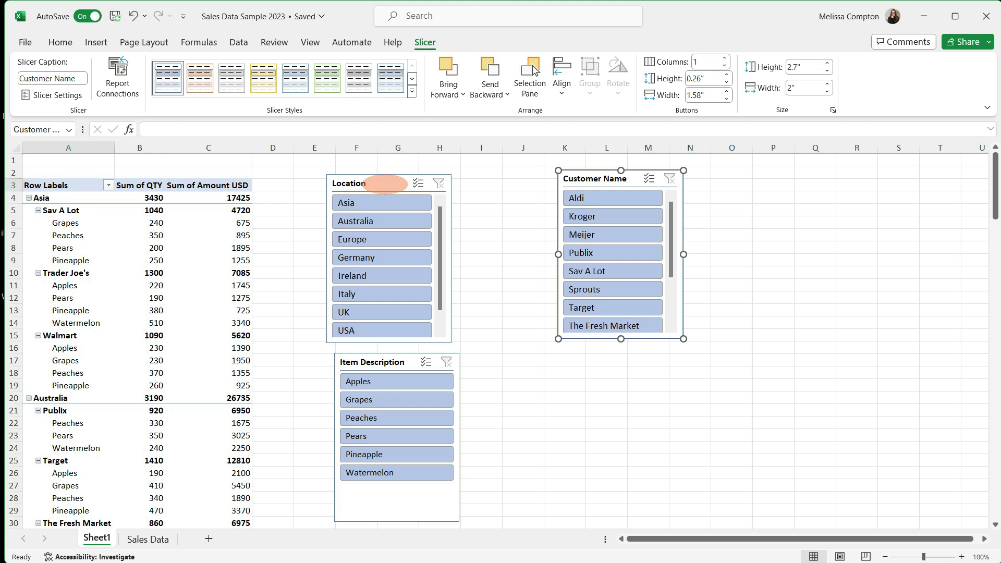
left_click_drag(385, 179, 419, 173)
Set the Customer Name slicer to 3 columns and widen it so full names show.
left_click(600, 175)
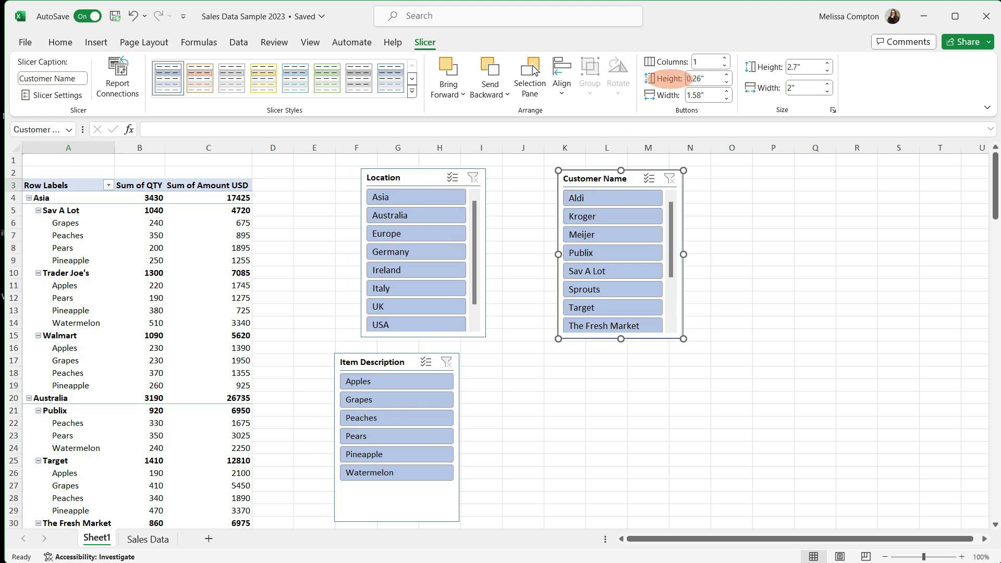
left_click(724, 58)
left_click(725, 59)
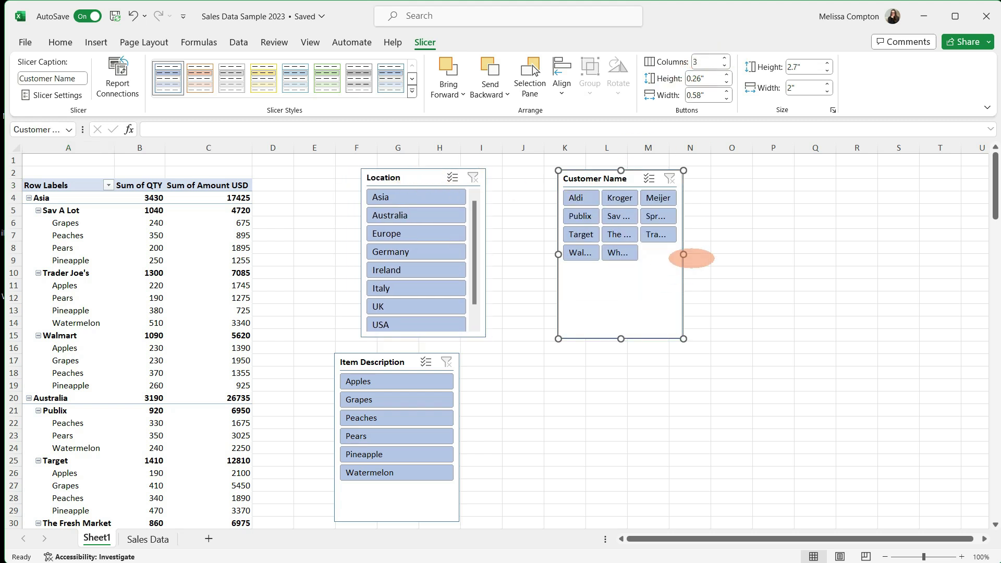
left_click_drag(684, 254, 790, 254)
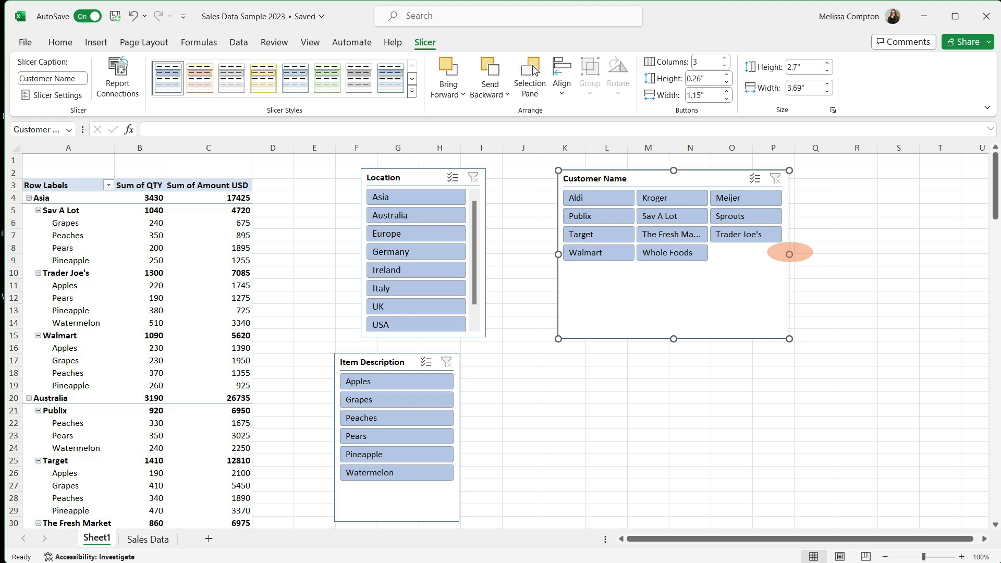
Shorten the Customer Name slicer's height and place Item Description directly beneath it.
left_click_drag(387, 365, 498, 356)
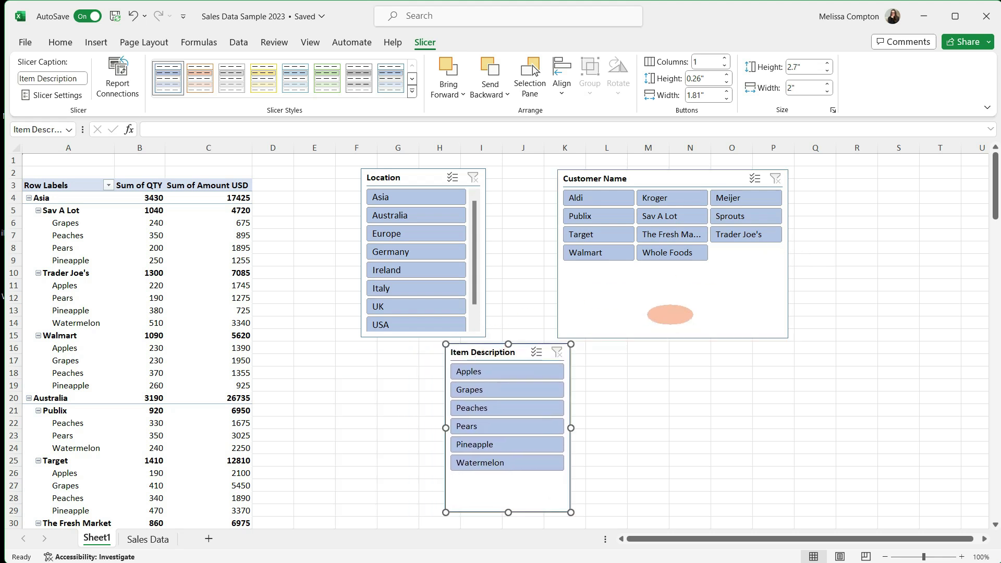
left_click(666, 313)
left_click_drag(666, 338, 668, 273)
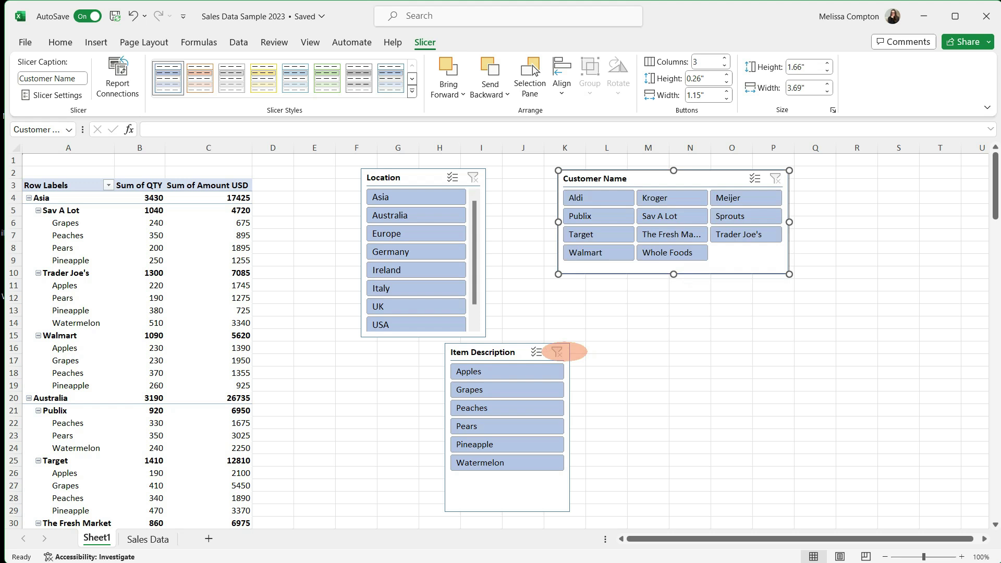
left_click_drag(528, 352, 636, 295)
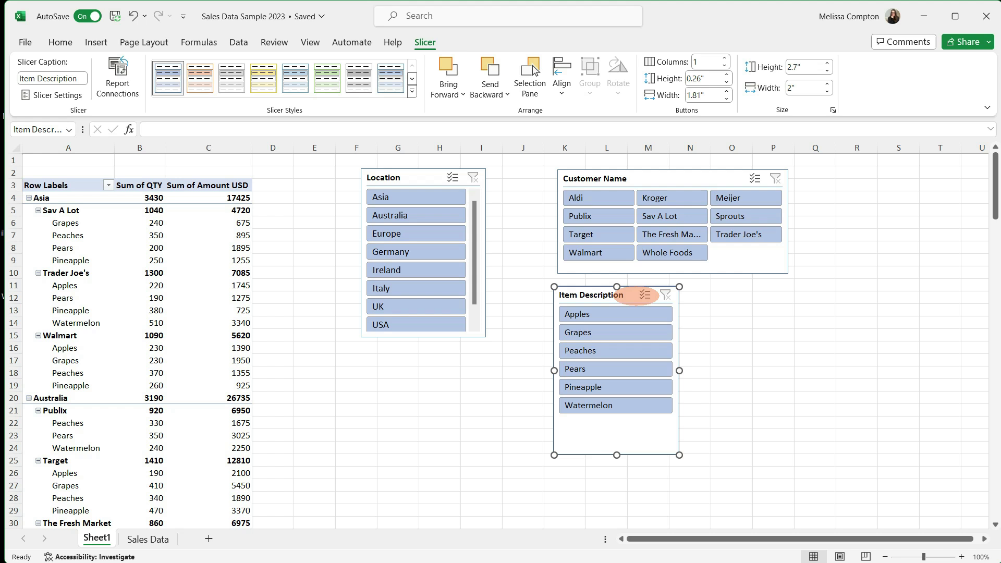
left_click(392, 197)
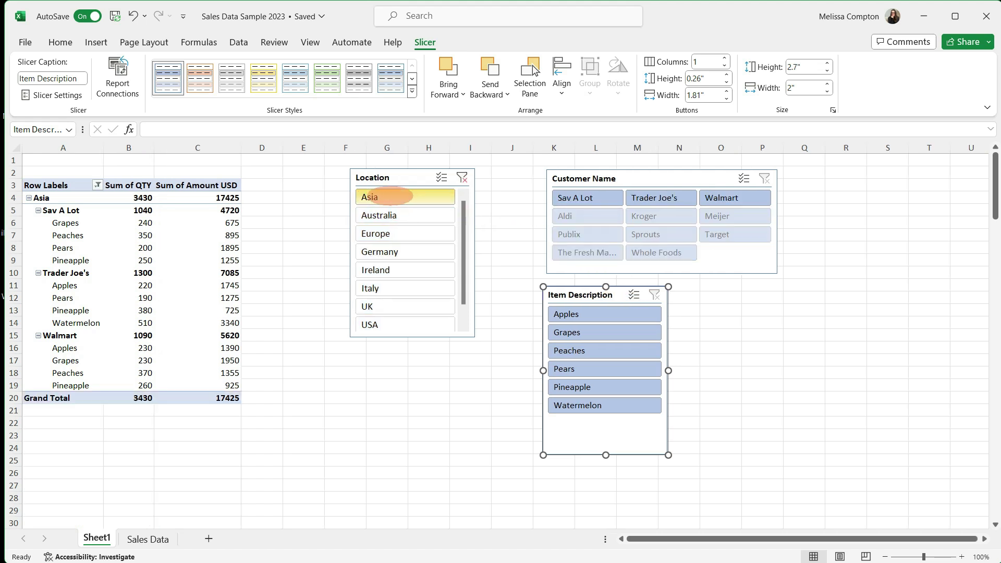
left_click(579, 198)
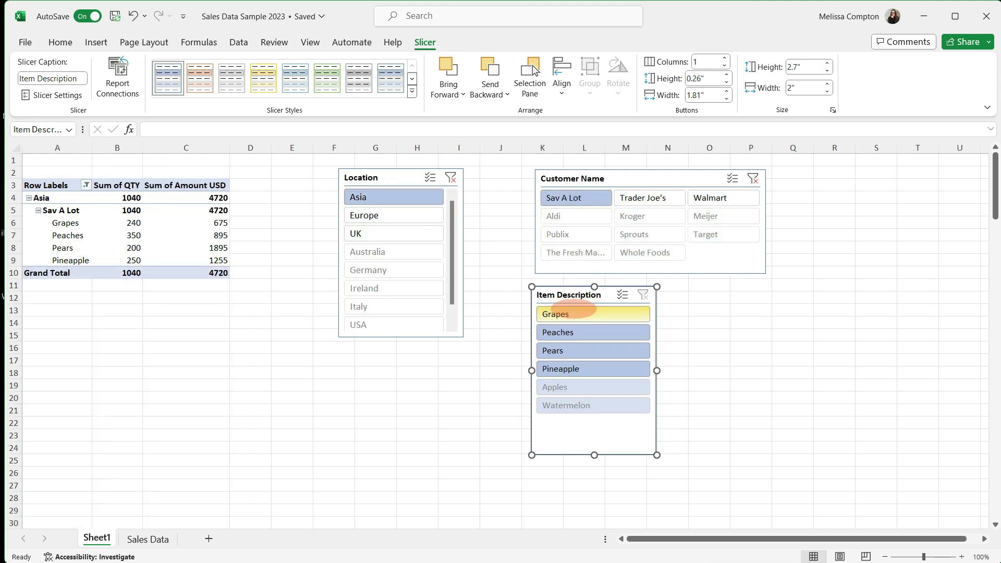
left_click(574, 314)
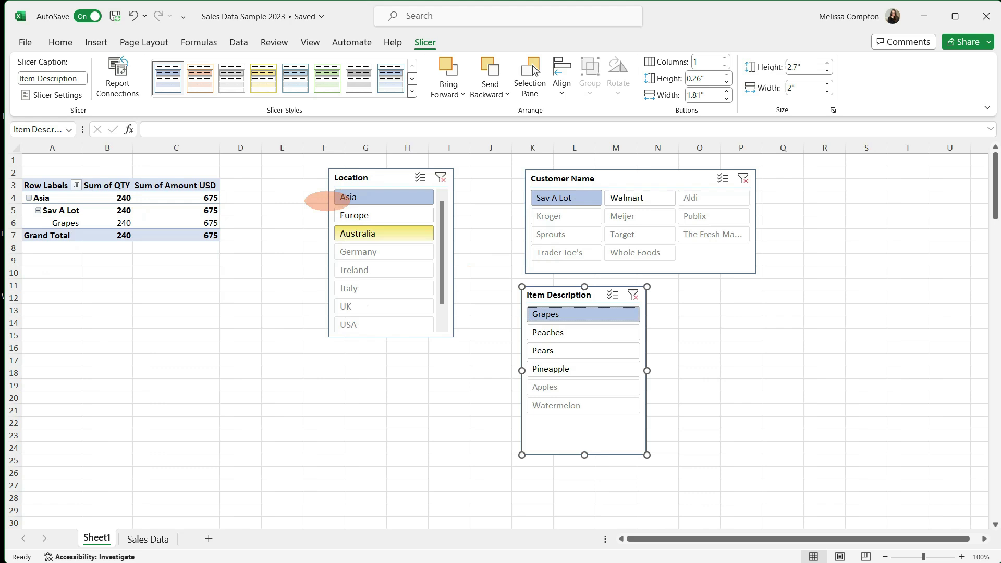
mouse_move(105, 231)
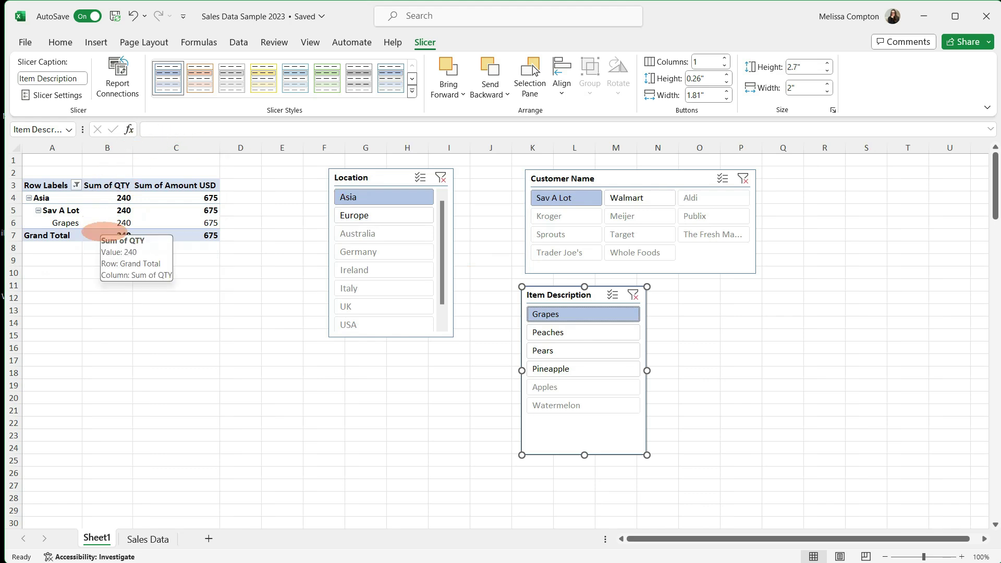
left_click(420, 177)
left_click(354, 215)
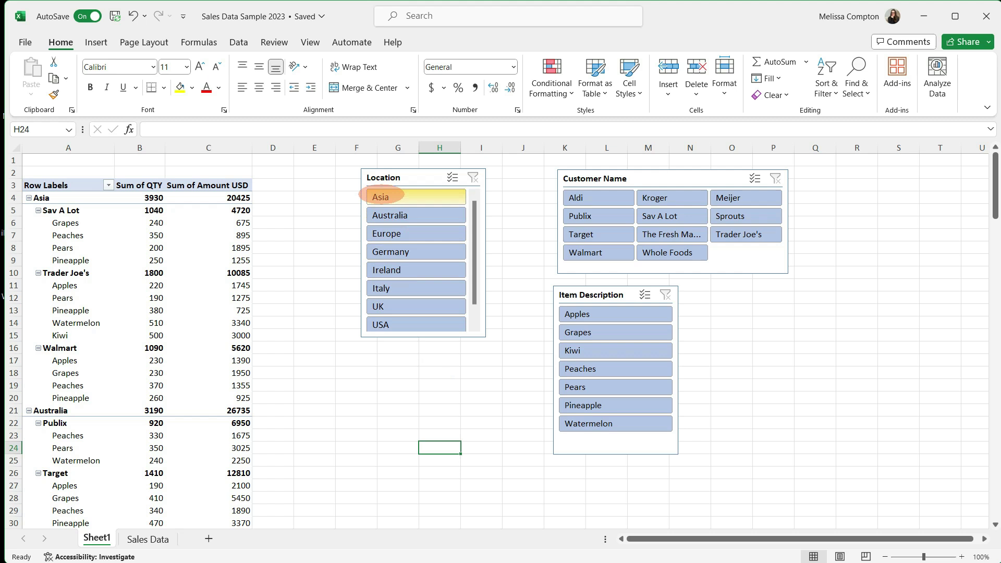
left_click(382, 196)
left_click(711, 197)
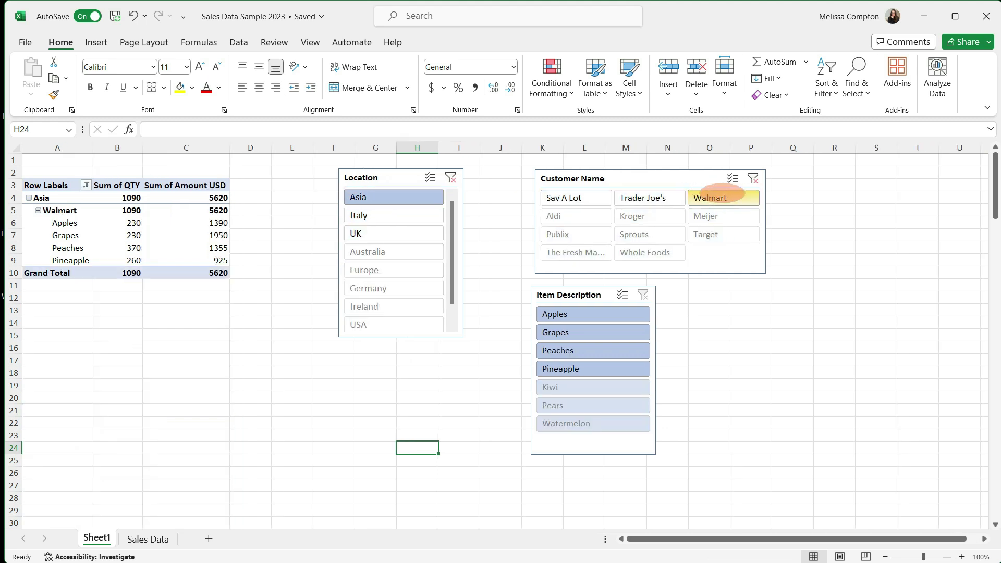
left_click(584, 312)
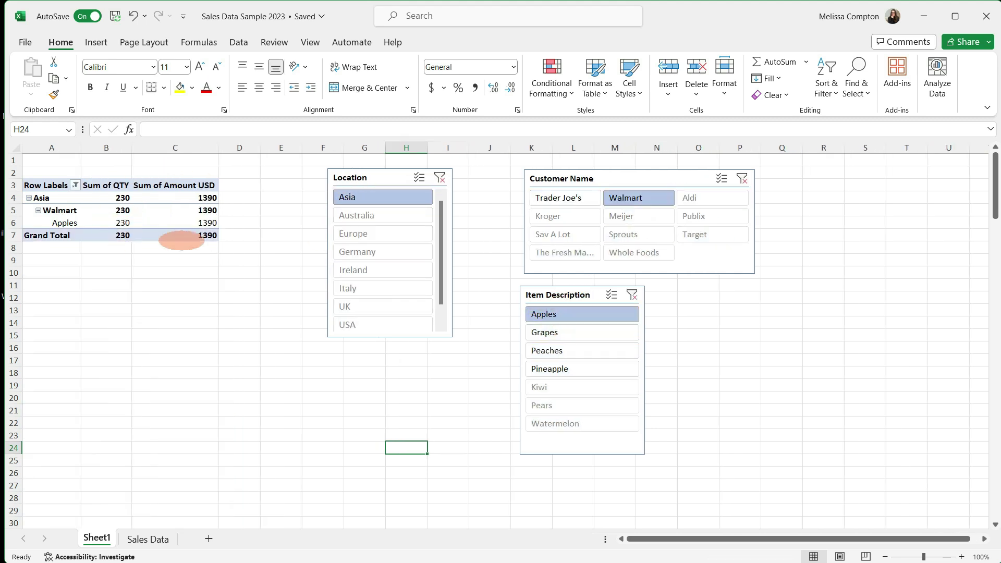
mouse_move(149, 223)
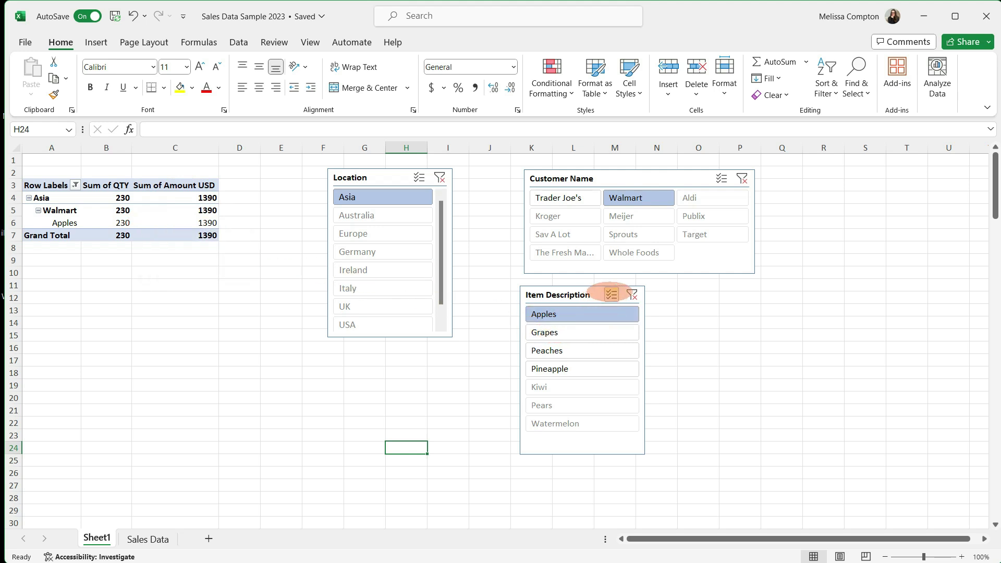
left_click(611, 294)
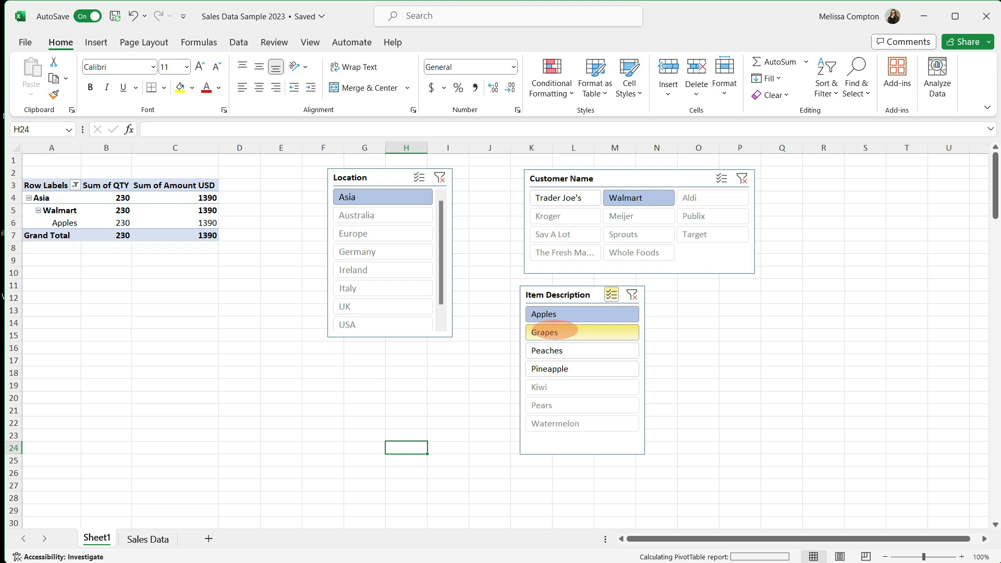
left_click(555, 332)
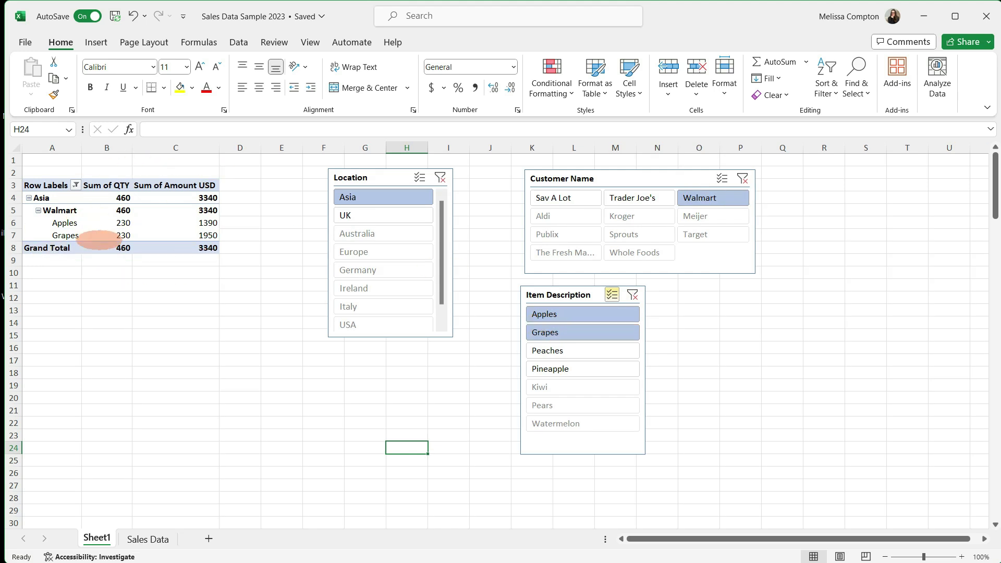
mouse_move(99, 240)
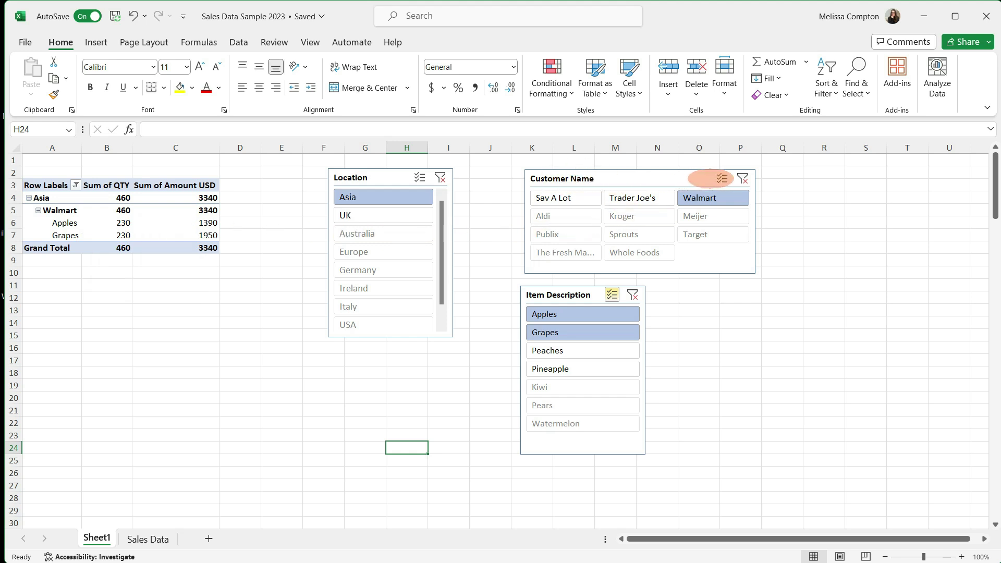
left_click(722, 178)
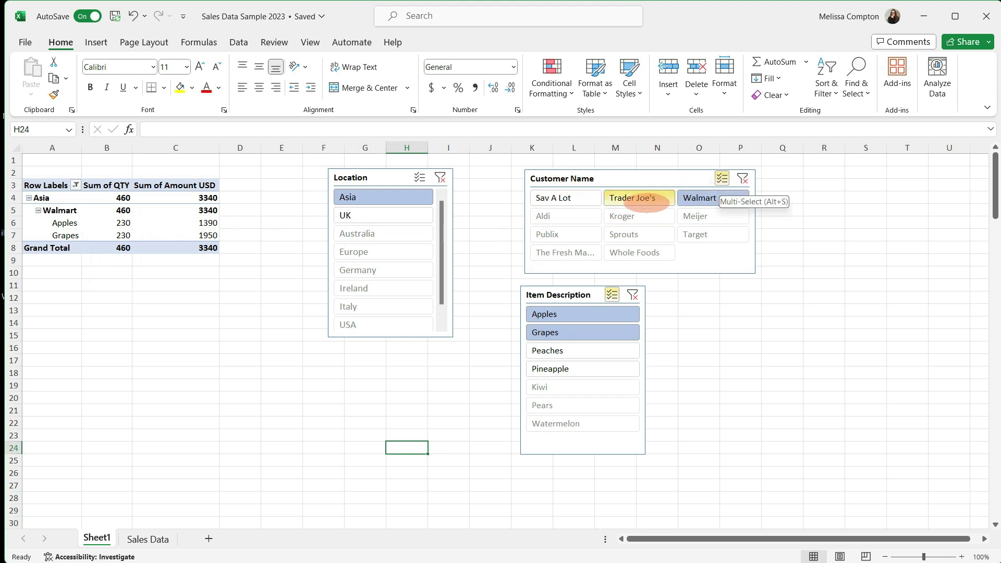
left_click(642, 199)
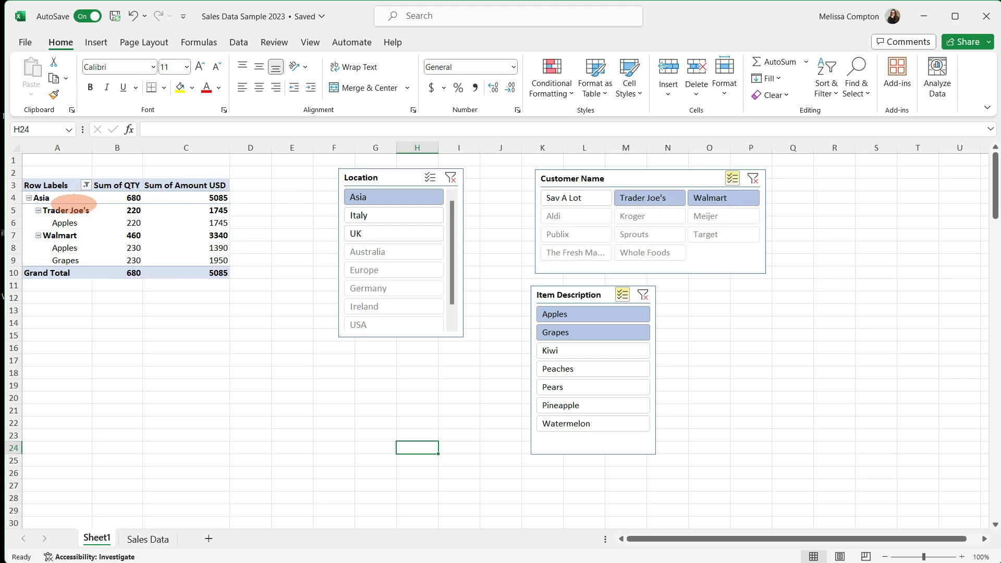
mouse_move(181, 261)
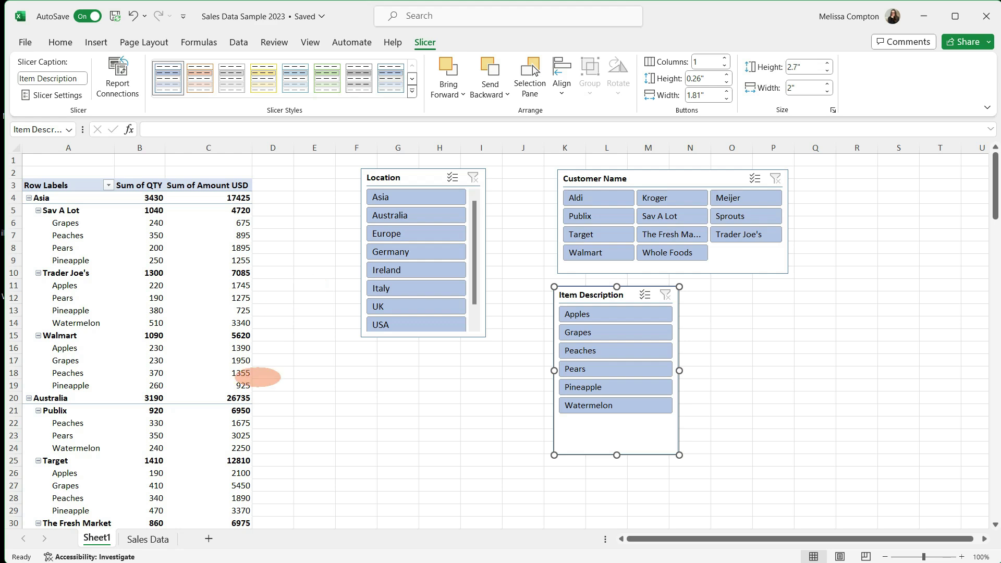
Switch to the Sales Data sheet to see the new Asia Kiwi row.
left_click(149, 539)
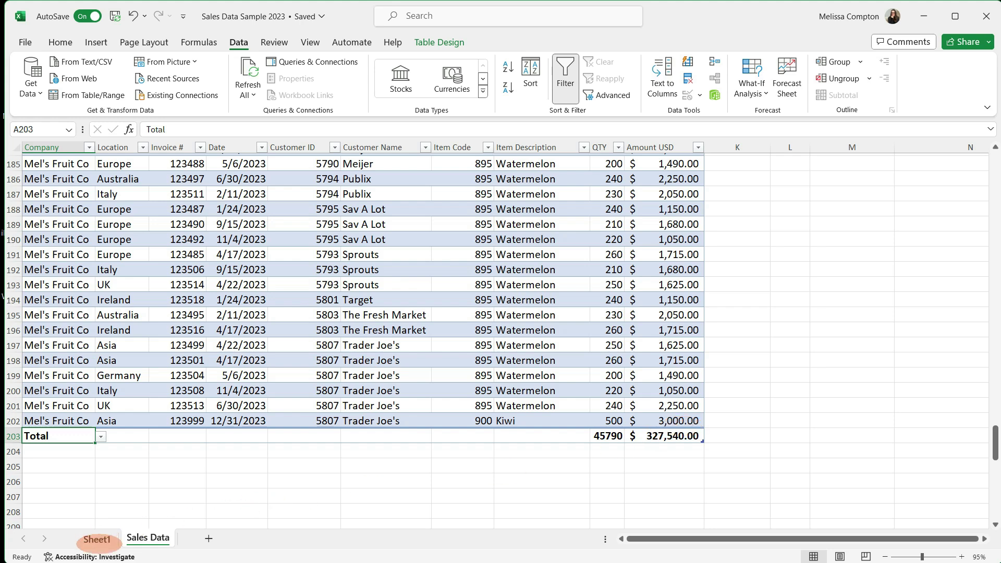
Refresh the PivotTable on Sheet1 to pick up the new Kiwi sale.
left_click(97, 539)
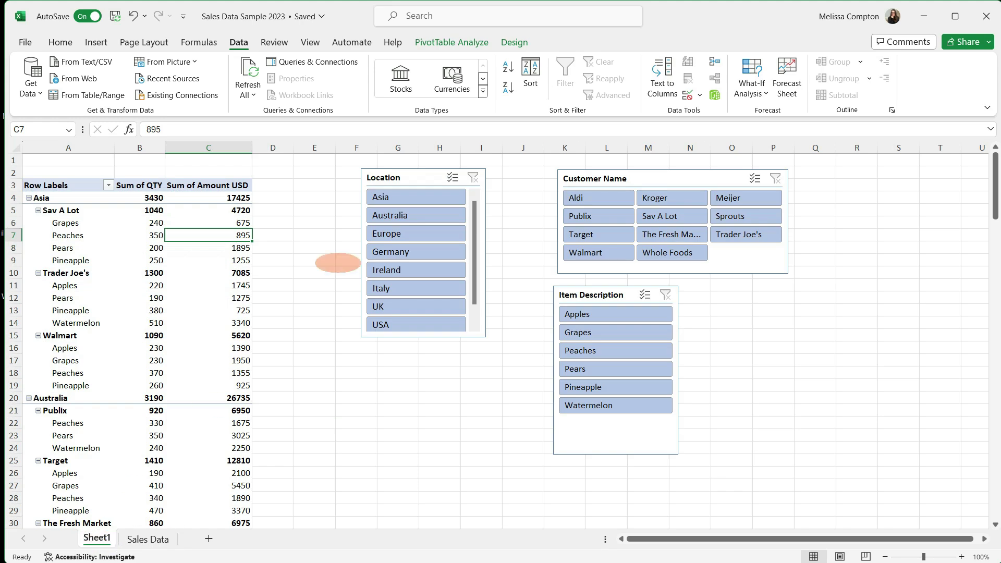
left_click(434, 42)
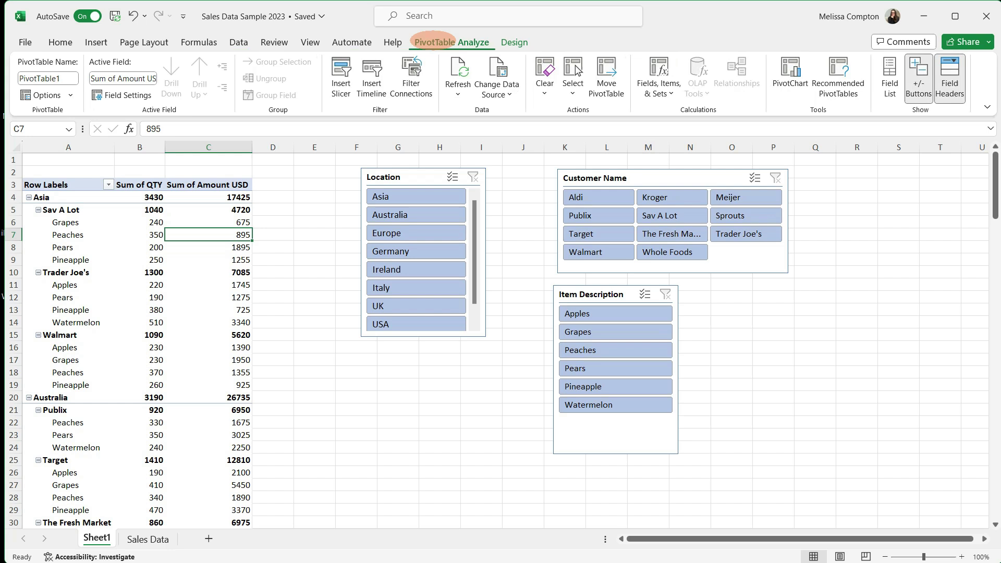
left_click(458, 73)
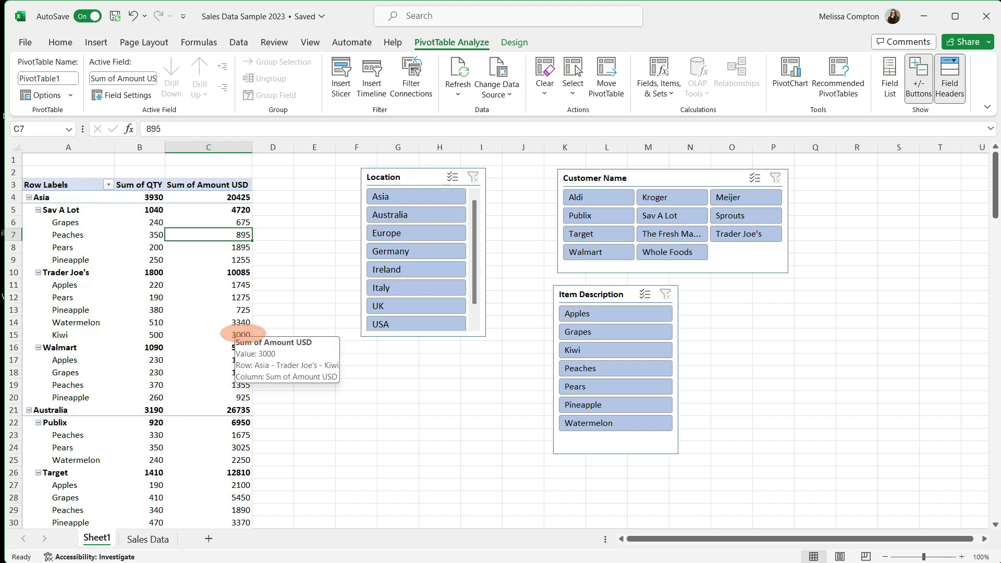
Filter the slicers to Asia, Trader Joe's and Kiwi, showing 500 units.
left_click(388, 196)
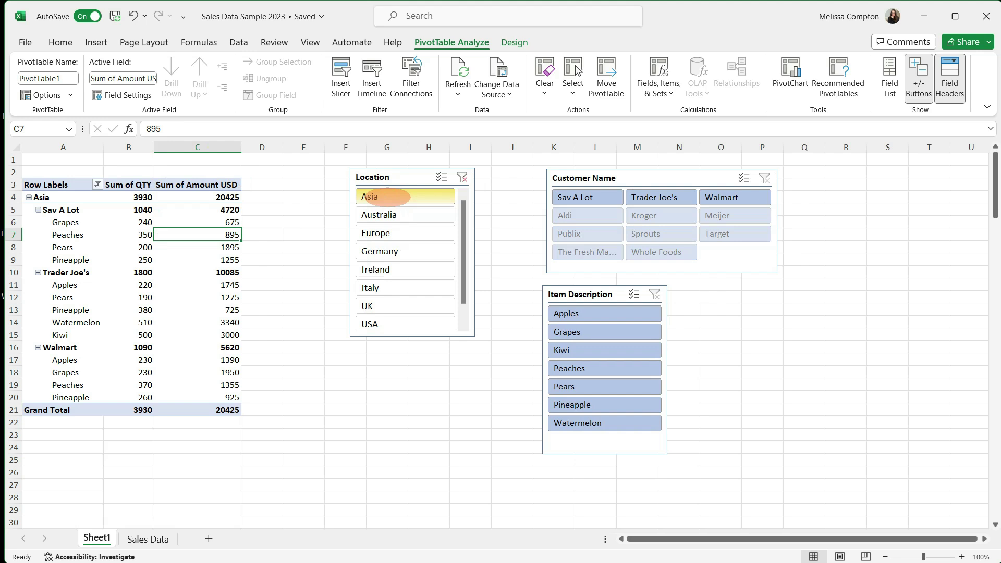
left_click(639, 197)
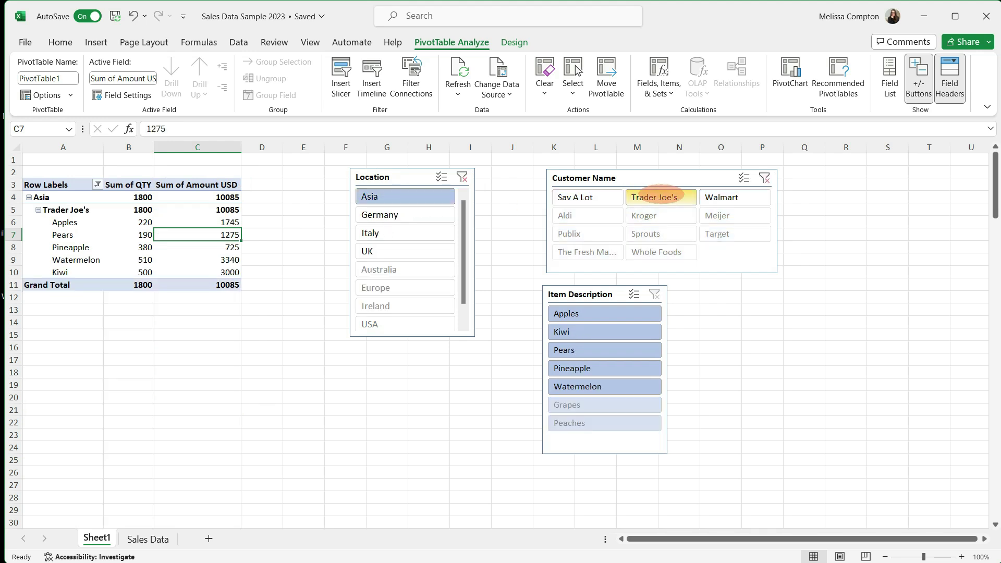
left_click(574, 331)
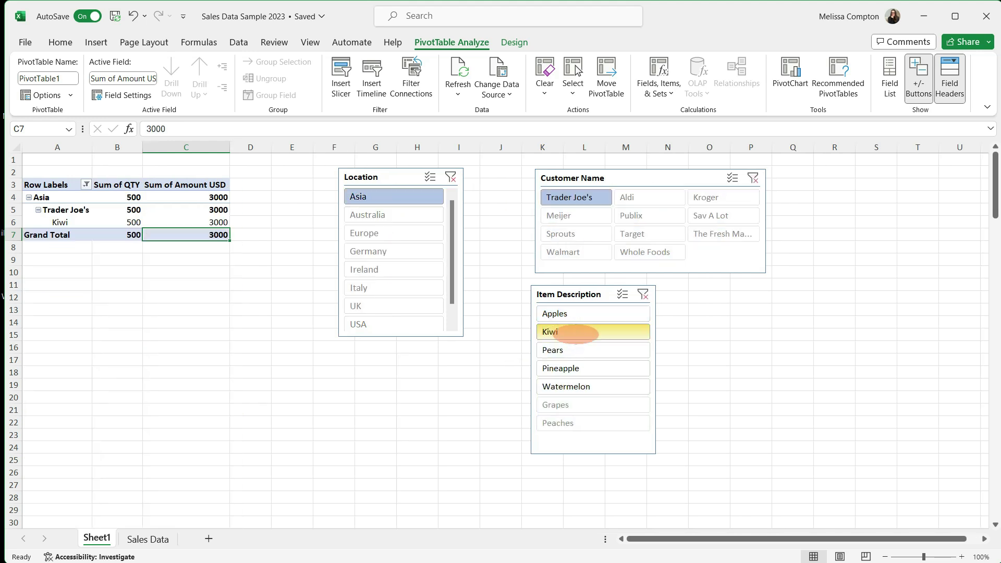